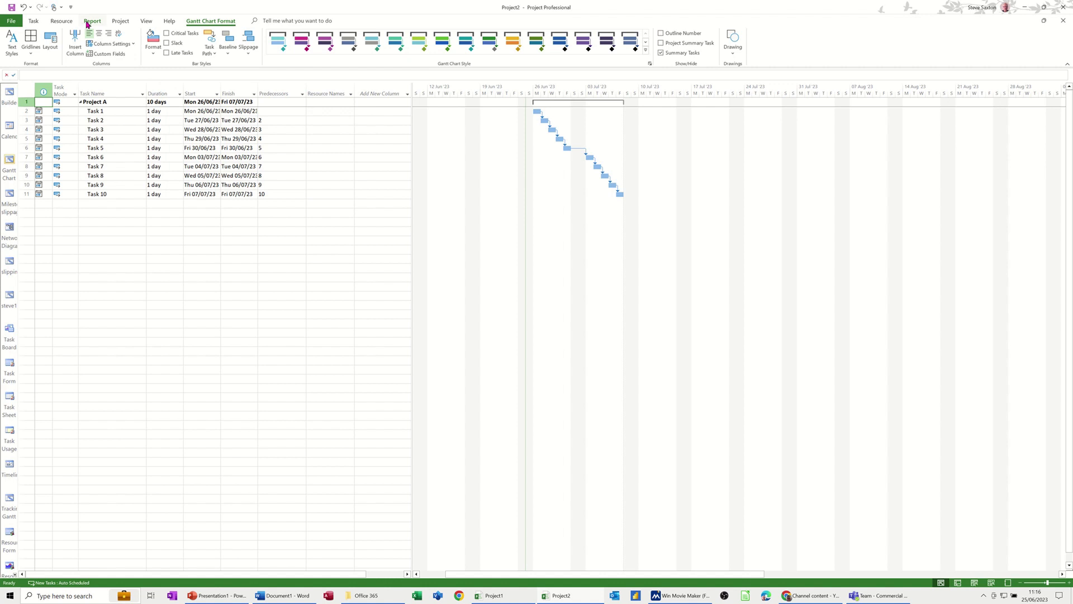
Save a baseline for the entire Project A schedule, capturing its 10-day plan.
{"action": "left_click", "coordinate": [120, 22]}
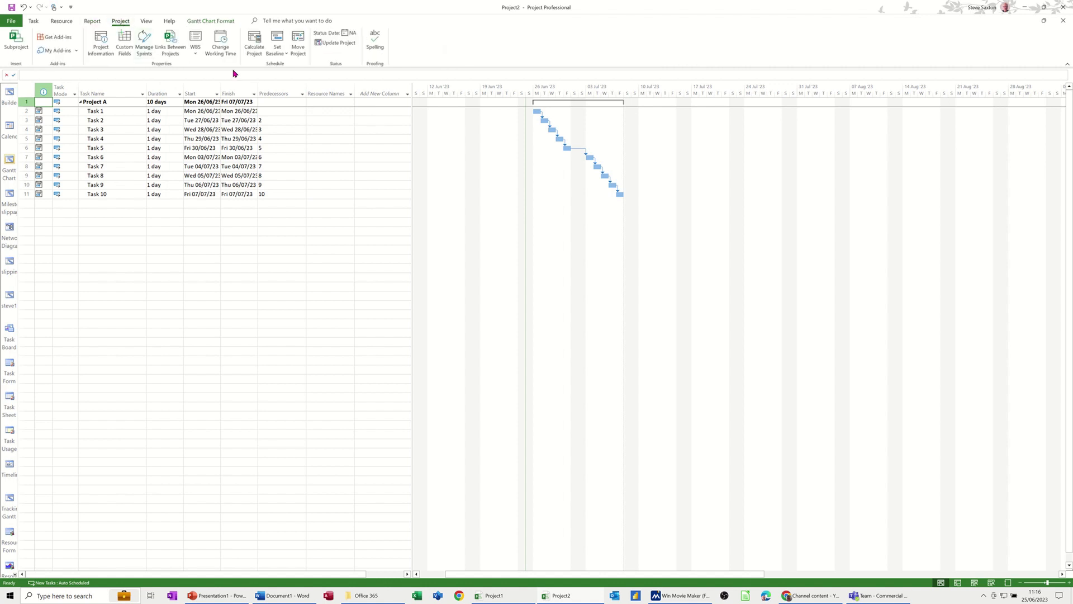
{"action": "left_click", "coordinate": [284, 56]}
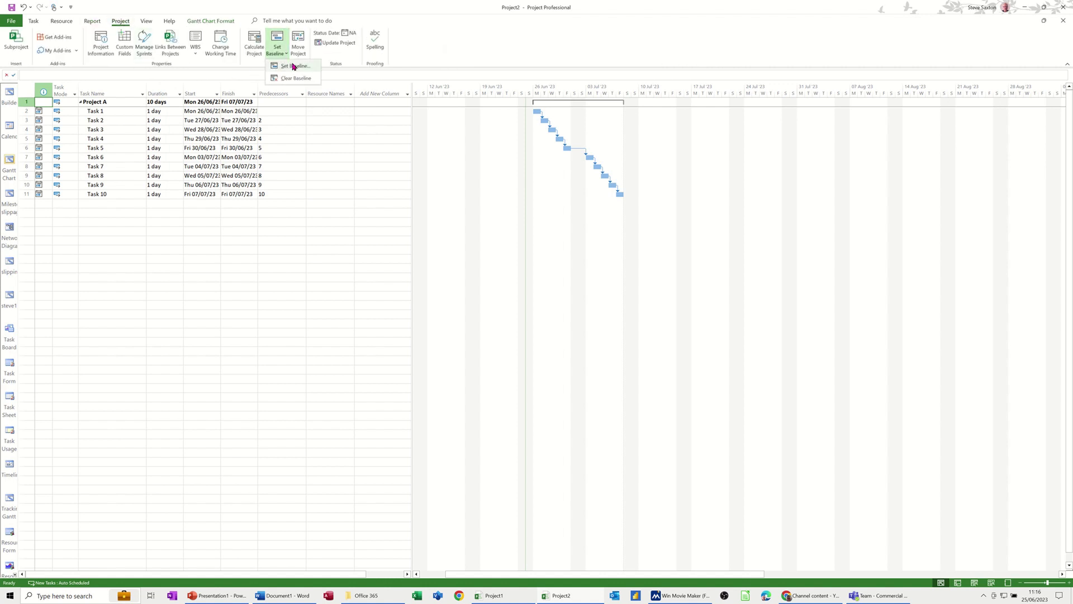
{"action": "left_click", "coordinate": [294, 66]}
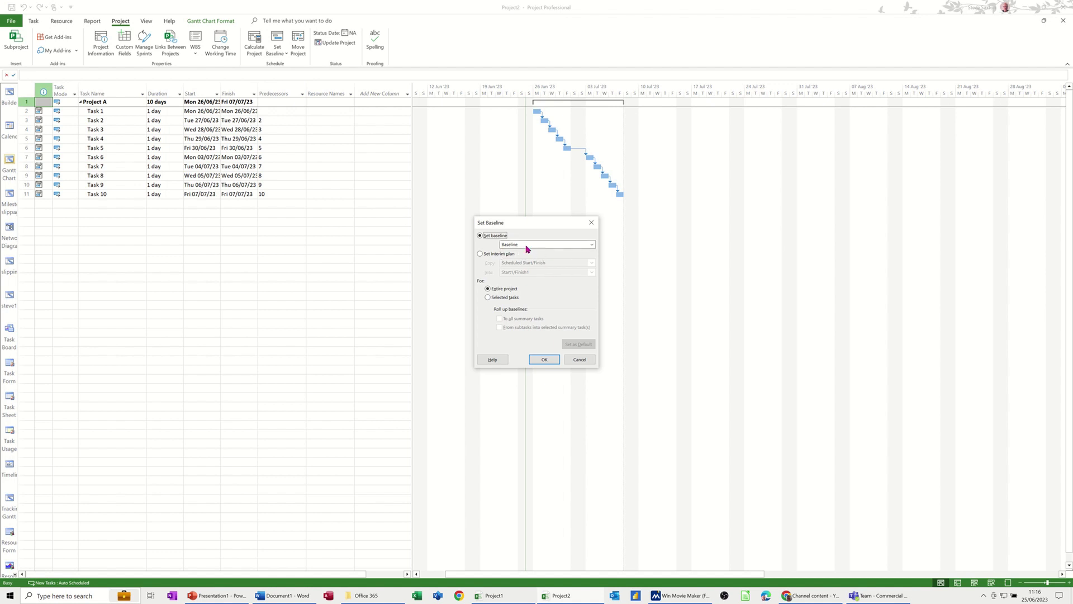
{"action": "left_click", "coordinate": [545, 359]}
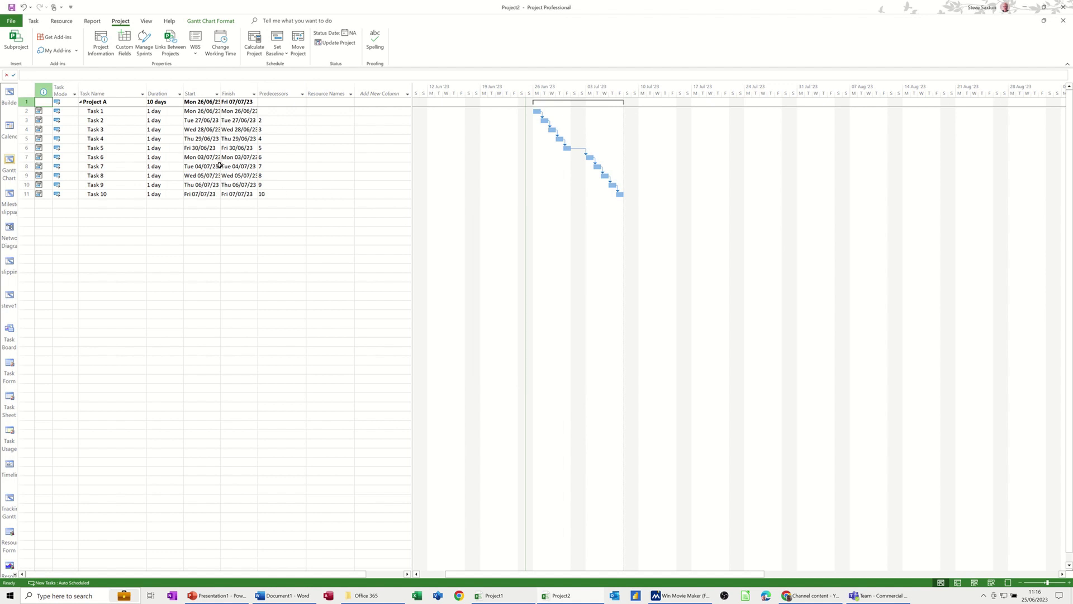
{"action": "left_click", "coordinate": [93, 23]}
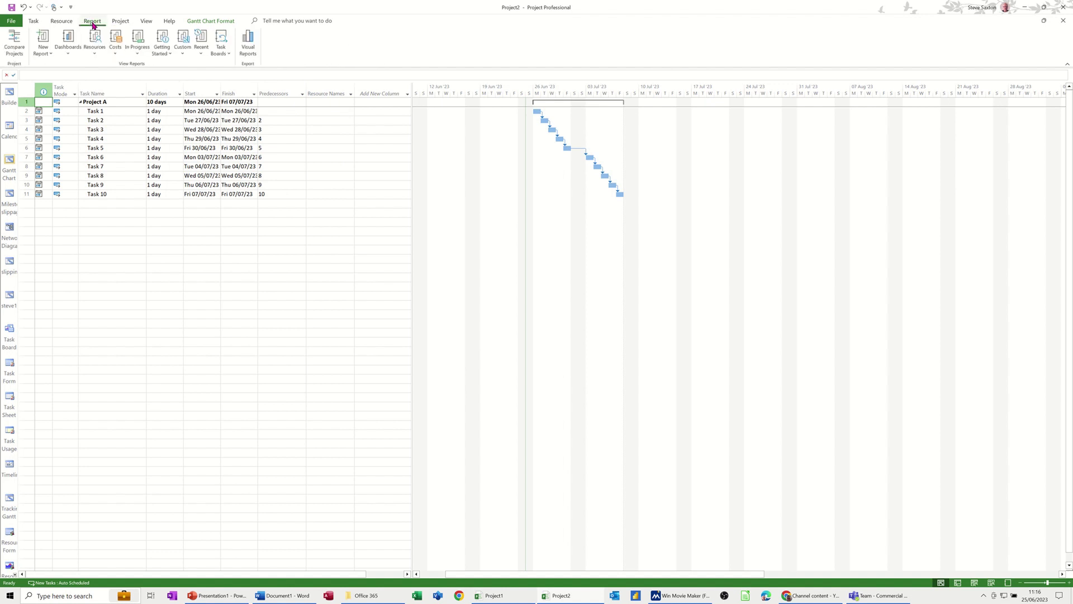
Open the Burndown dashboard report and turn on Details to show the Gantt Chart beneath it.
{"action": "left_click", "coordinate": [69, 53]}
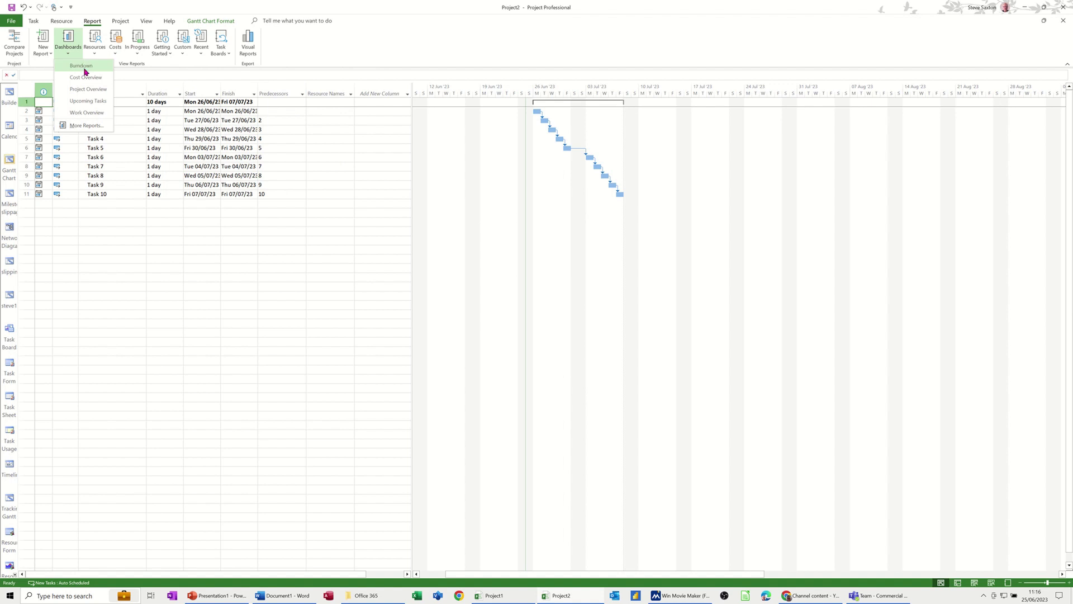
{"action": "left_click", "coordinate": [82, 66]}
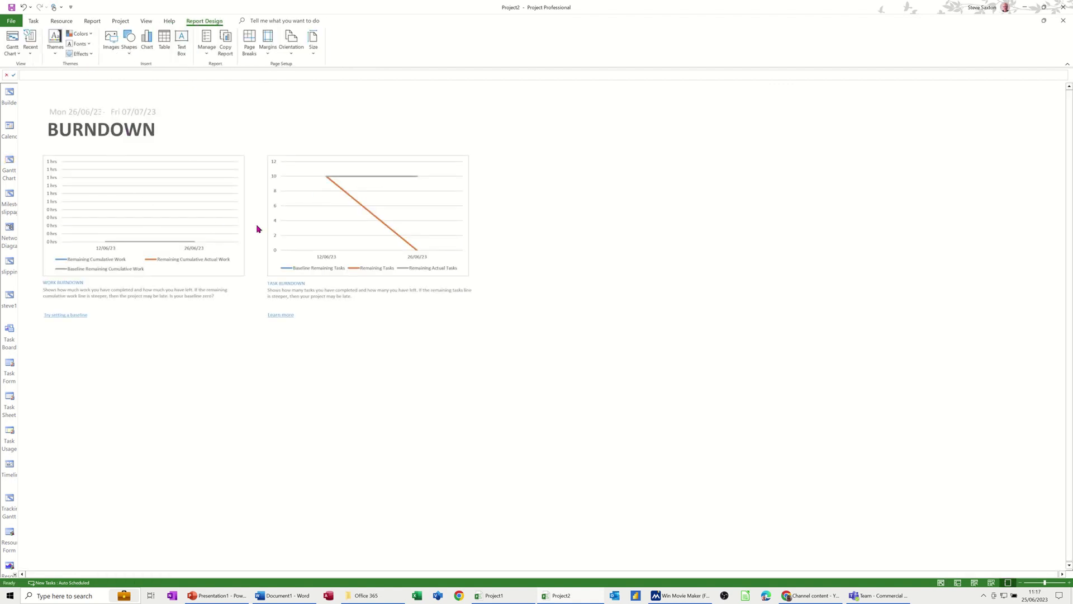
{"action": "left_click", "coordinate": [210, 162]}
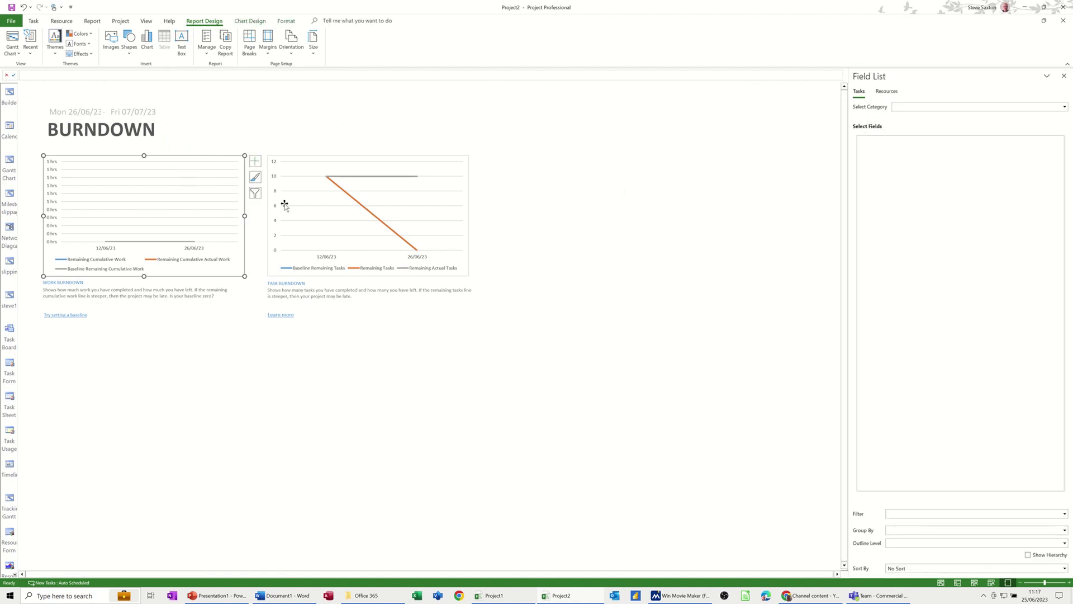
{"action": "left_click", "coordinate": [145, 21]}
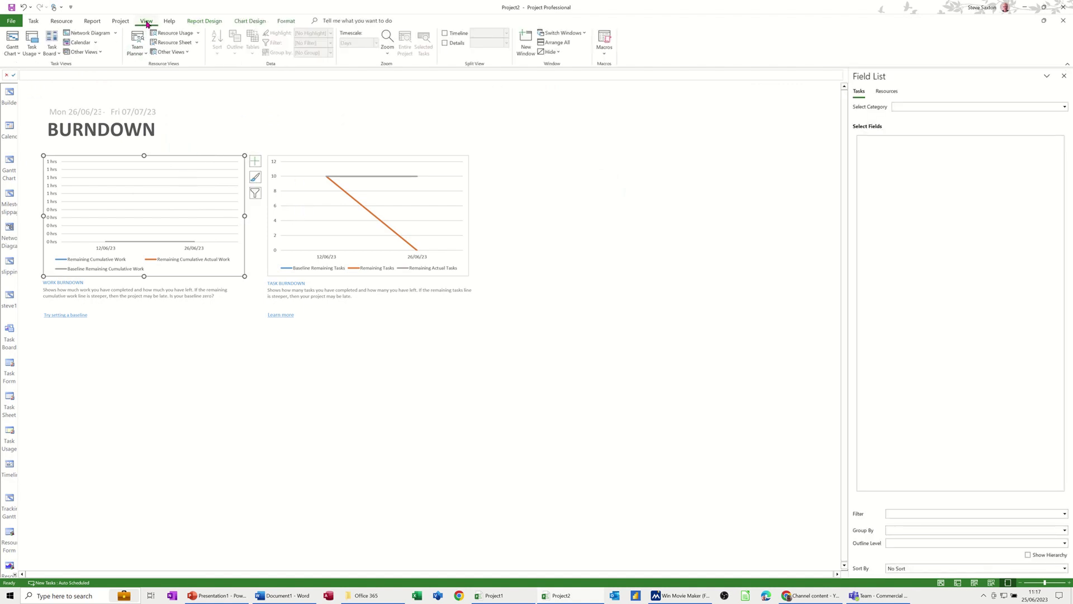
{"action": "left_click", "coordinate": [446, 43]}
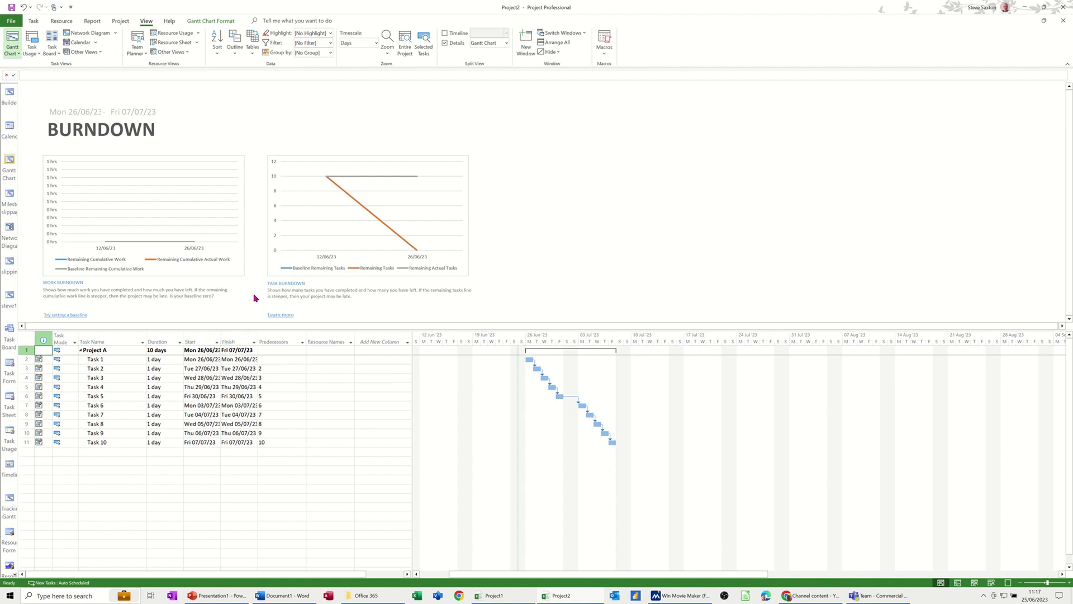
Delete the Work Burndown chart and stretch the Task Burndown chart toward the page's left edge.
{"action": "left_click", "coordinate": [244, 258]}
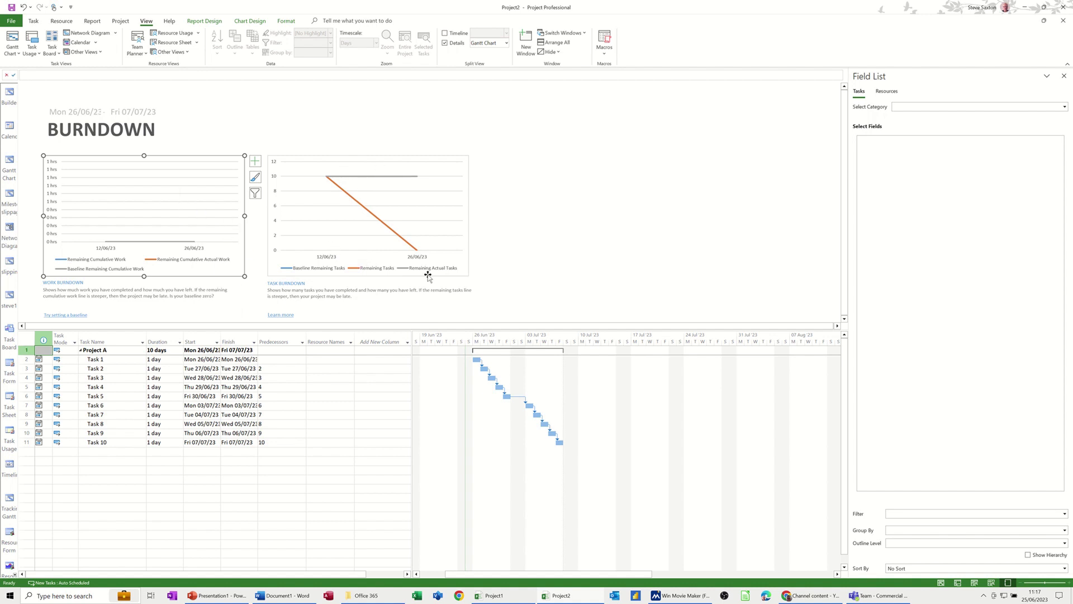
{"action": "key", "text": "Delete"}
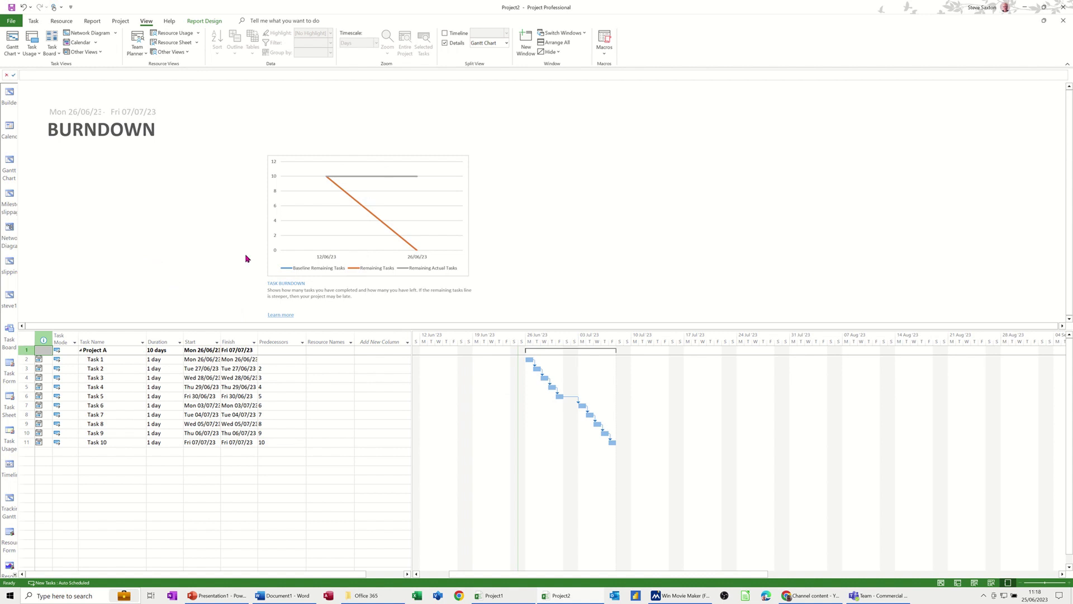
{"action": "left_click", "coordinate": [279, 237]}
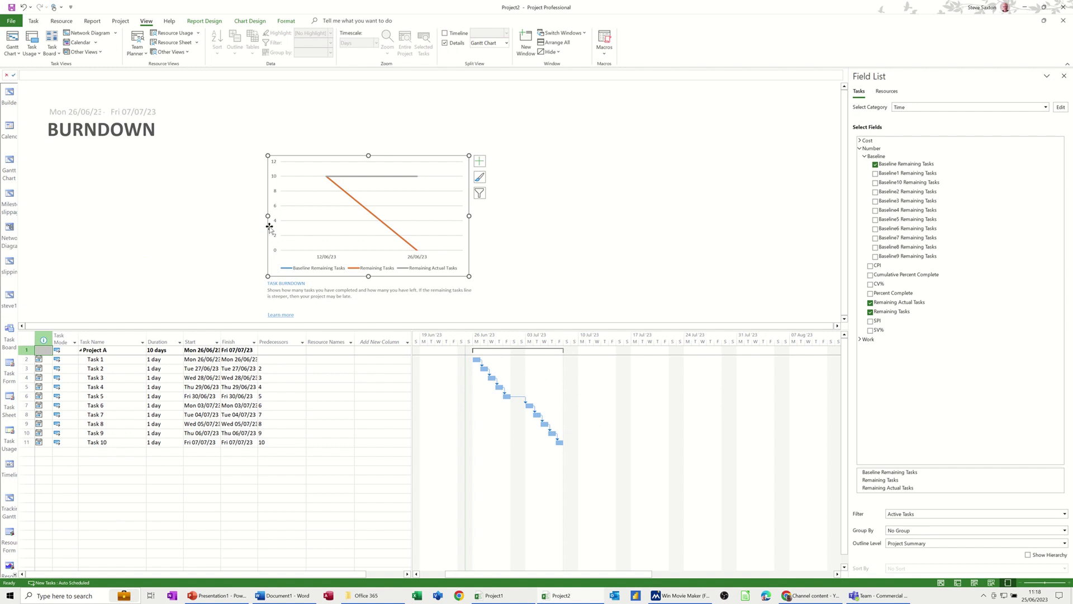
{"action": "right_click", "coordinate": [267, 231]}
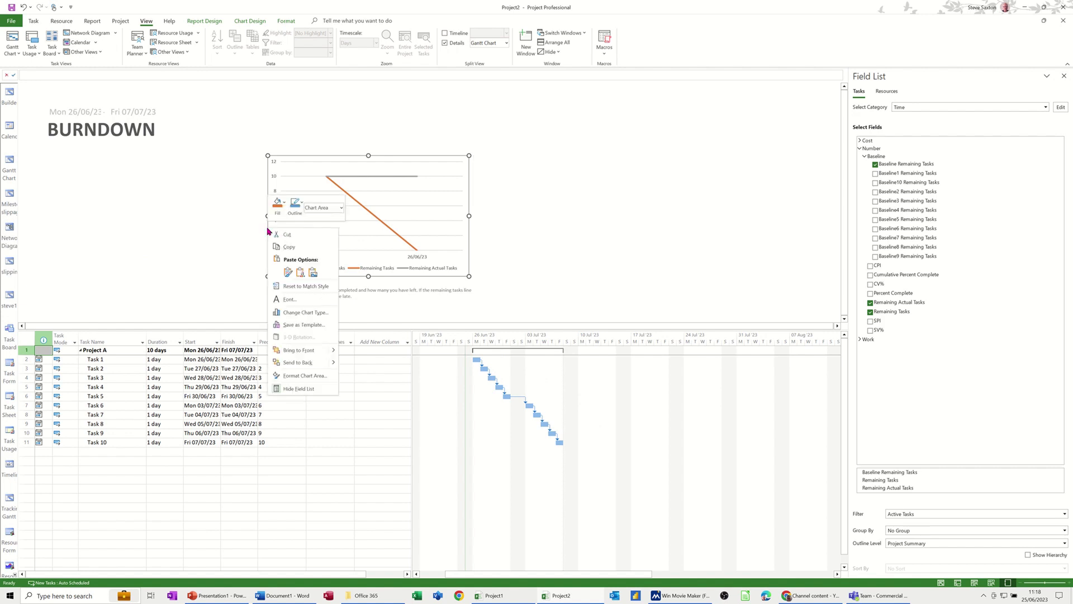
{"action": "left_click", "coordinate": [268, 220]}
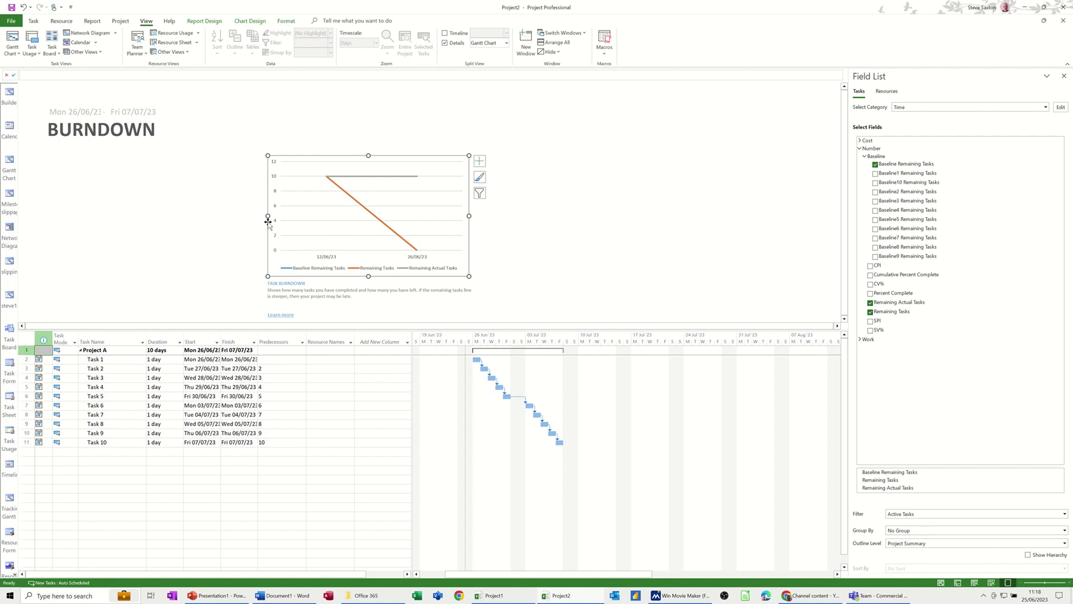
{"action": "left_click_drag", "start_coordinate": [268, 217], "coordinate": [49, 223]}
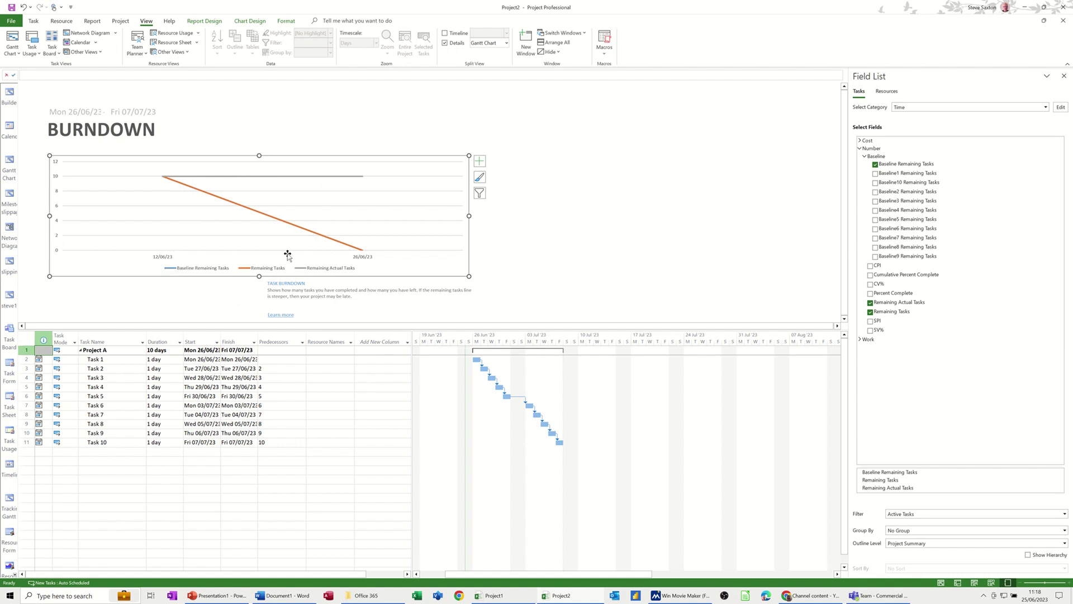
Add a % Complete column and move it between Predecessors and Resource Names.
{"action": "left_click", "coordinate": [378, 339]}
{"action": "left_click", "coordinate": [362, 350]}
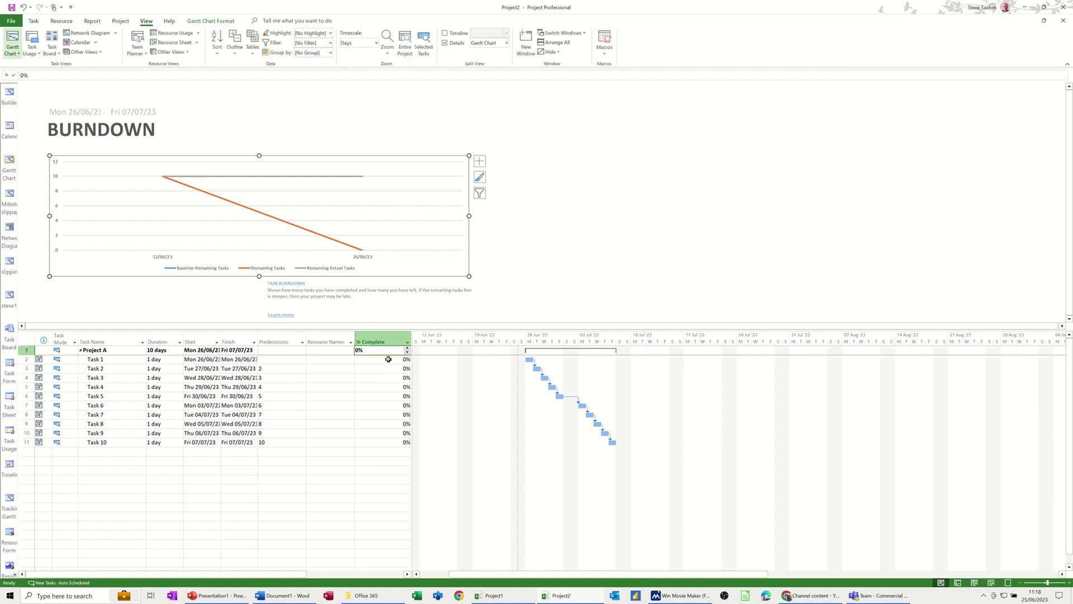
{"action": "left_click", "coordinate": [380, 341]}
{"action": "left_click", "coordinate": [376, 339]}
{"action": "left_click_drag", "start_coordinate": [376, 342], "coordinate": [291, 349]}
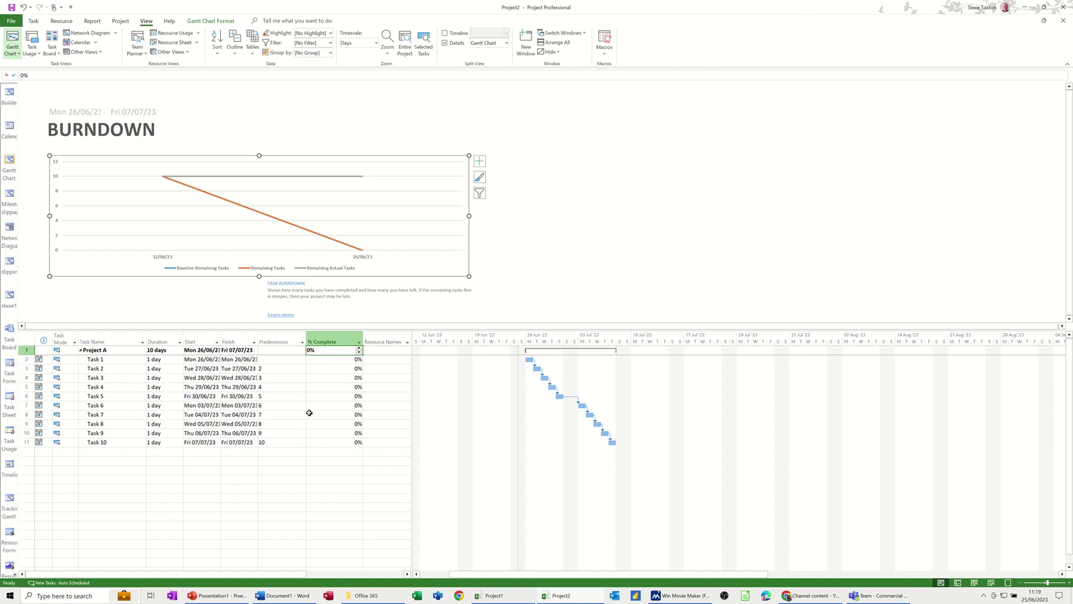
{"action": "left_click", "coordinate": [329, 360]}
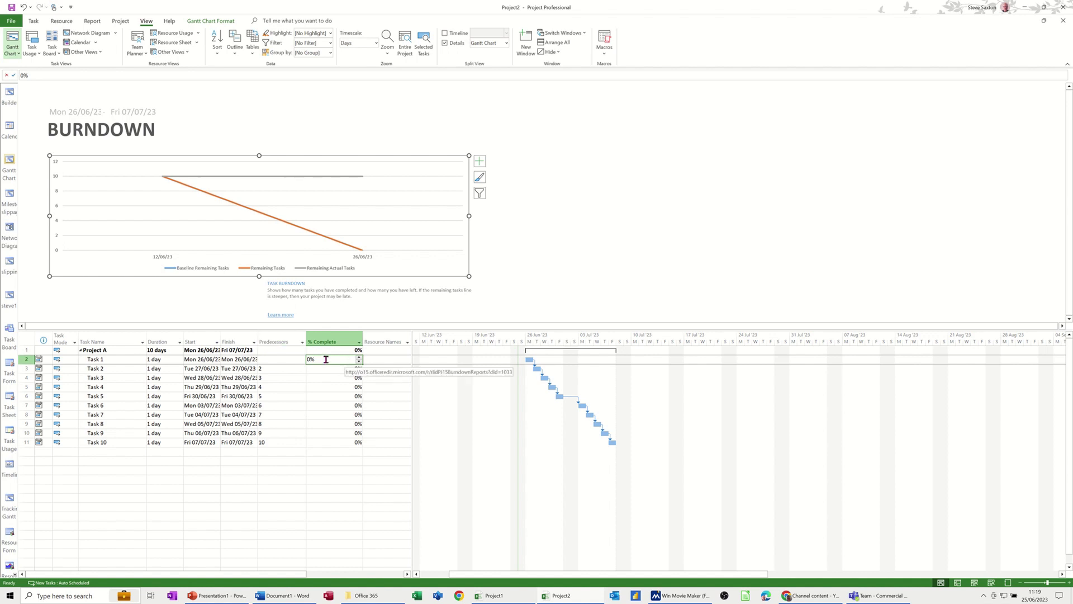
{"action": "type", "text": "100"}
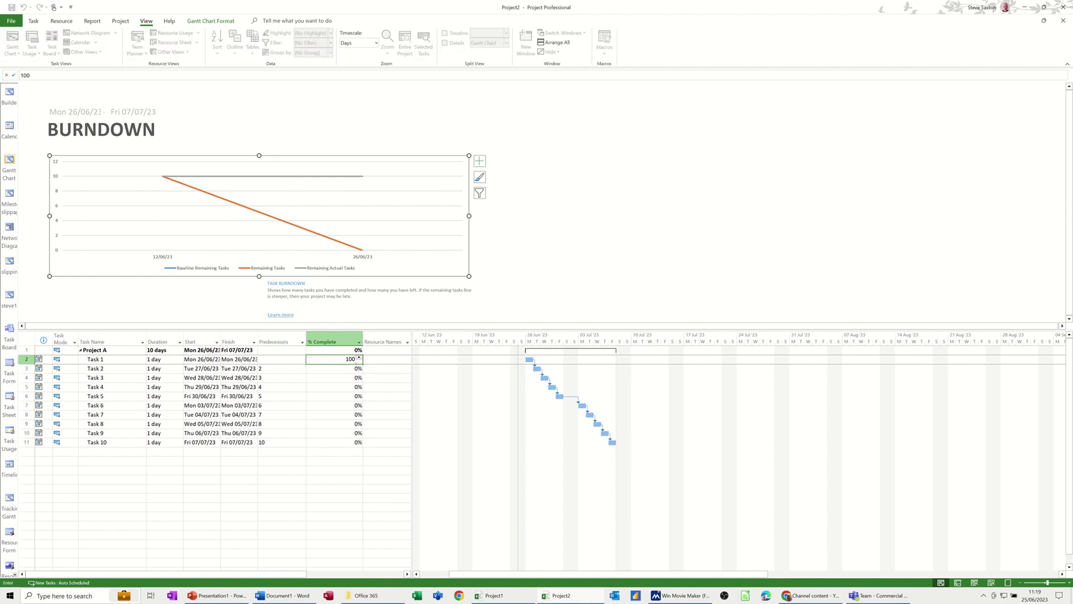
{"action": "key", "text": "Return"}
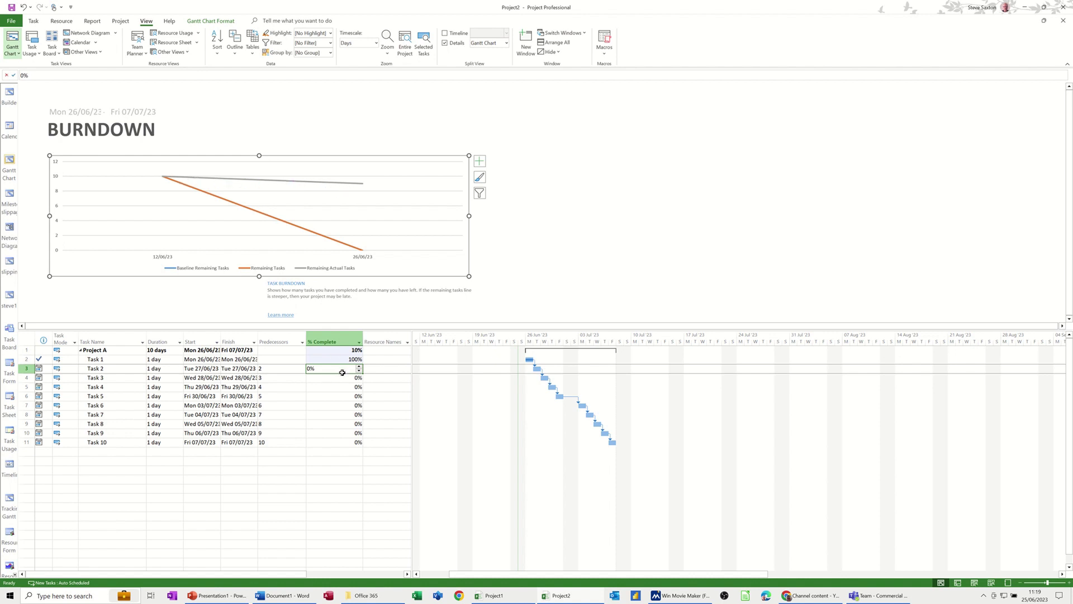
{"action": "type", "text": "19"}
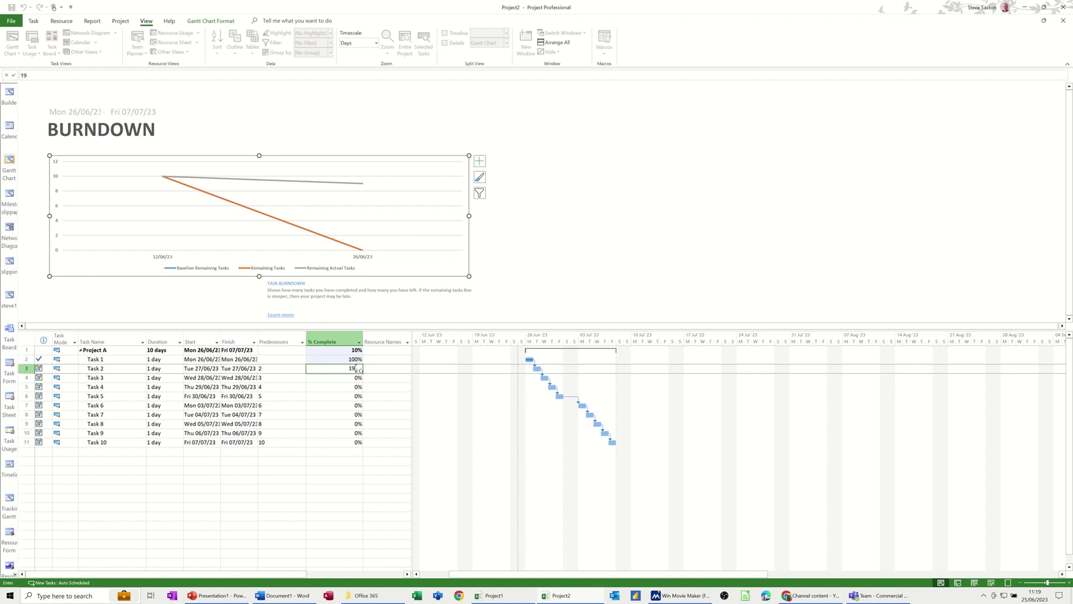
{"action": "type", "text": "00"}
{"action": "key", "text": "Return"}
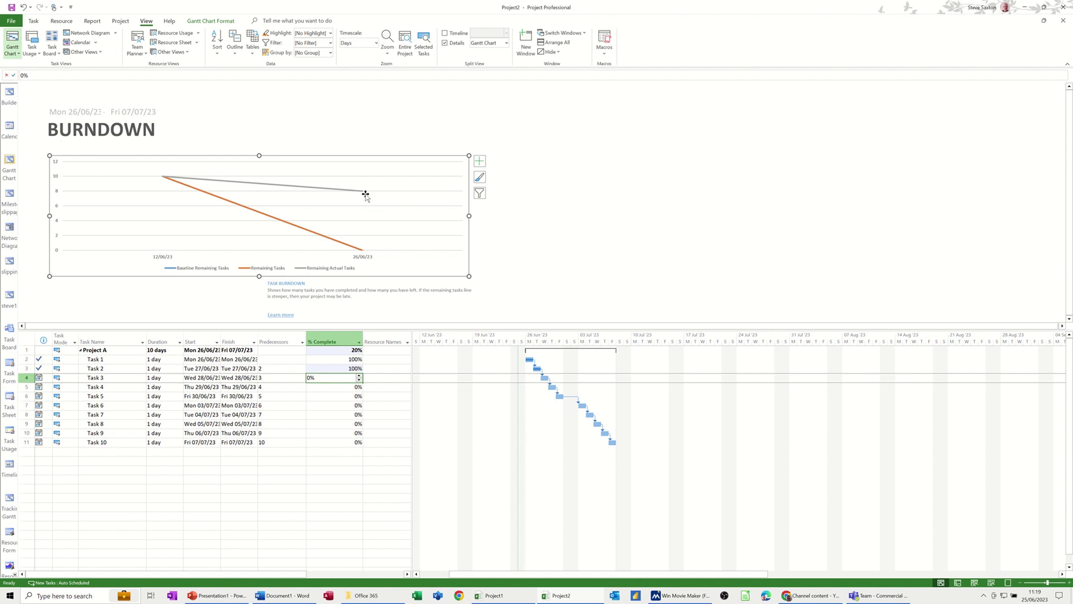
{"action": "left_click", "coordinate": [334, 366]}
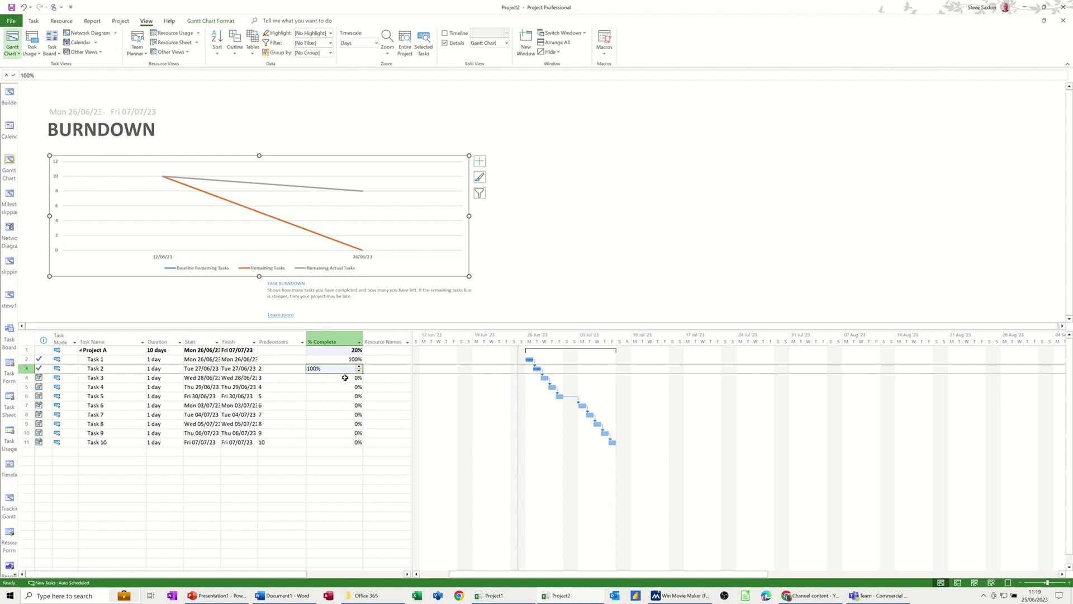
{"action": "type", "text": "0"}
{"action": "key", "text": "Return"}
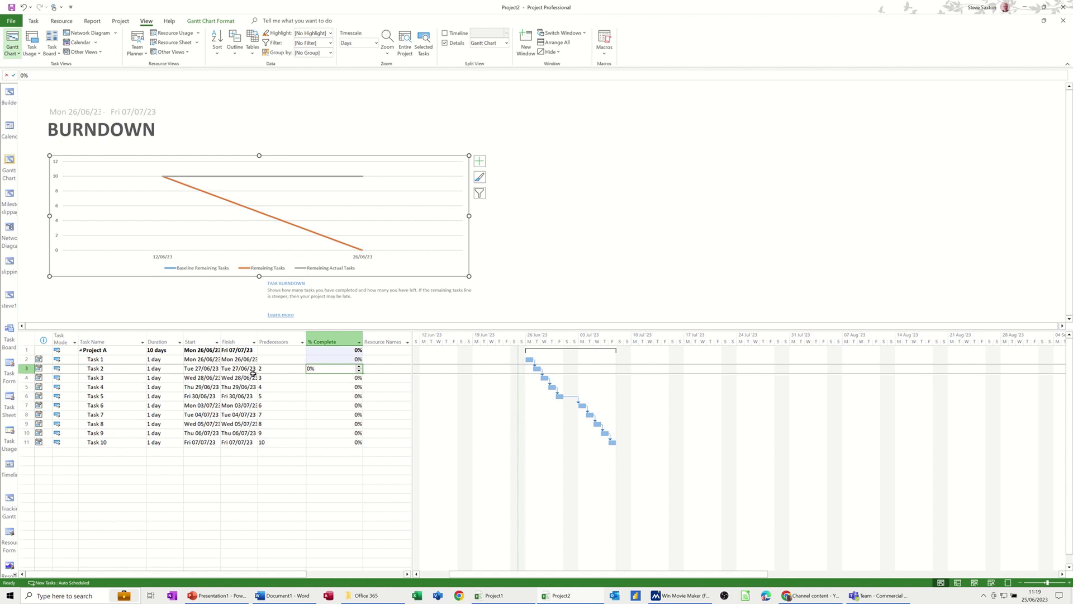
{"action": "left_click", "coordinate": [362, 259]}
Set the burndown chart's timescale to Days with a count of 1, then widen the chart rightward.
{"action": "left_click", "coordinate": [363, 259]}
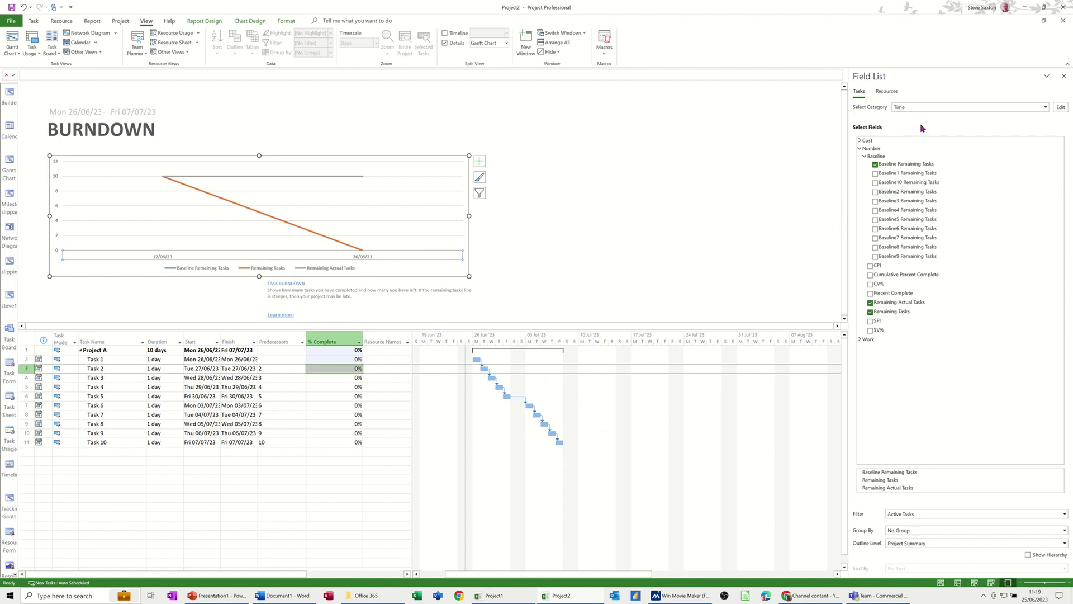
{"action": "left_click", "coordinate": [1060, 108]}
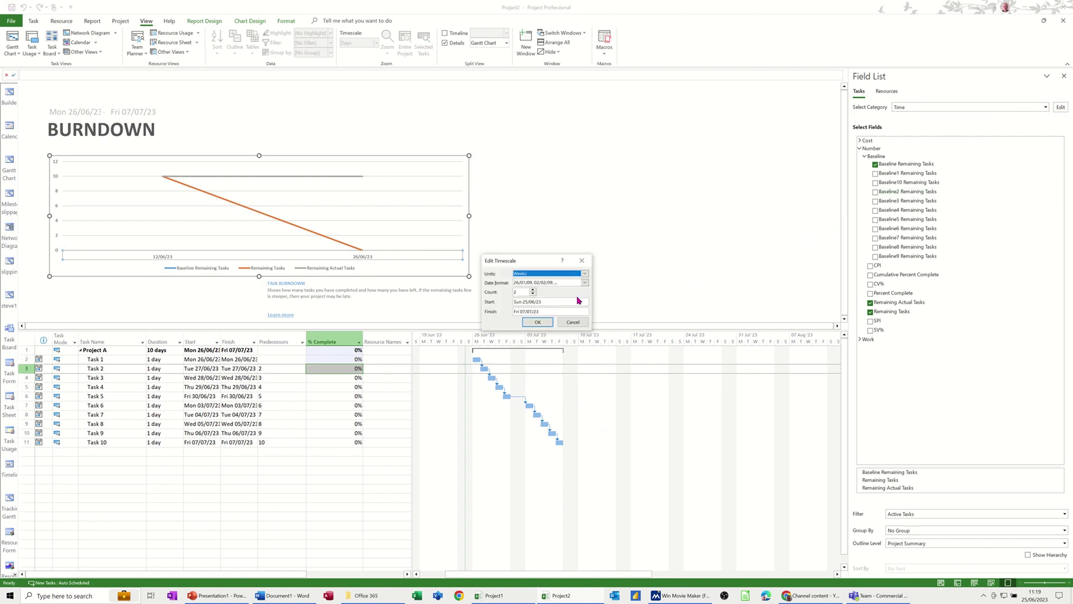
{"action": "left_click", "coordinate": [585, 273]}
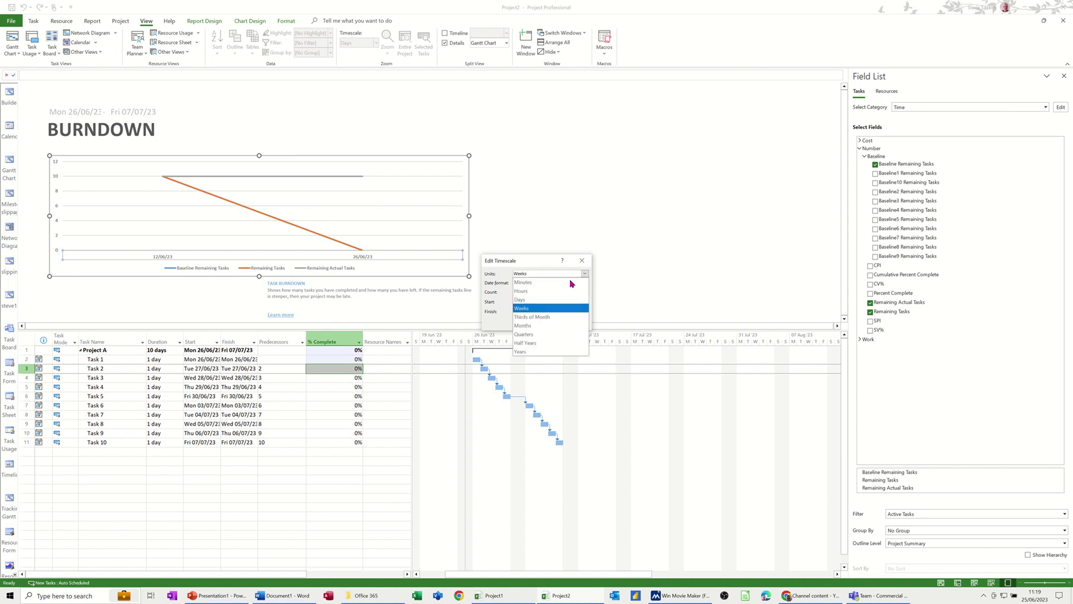
{"action": "left_click", "coordinate": [549, 300]}
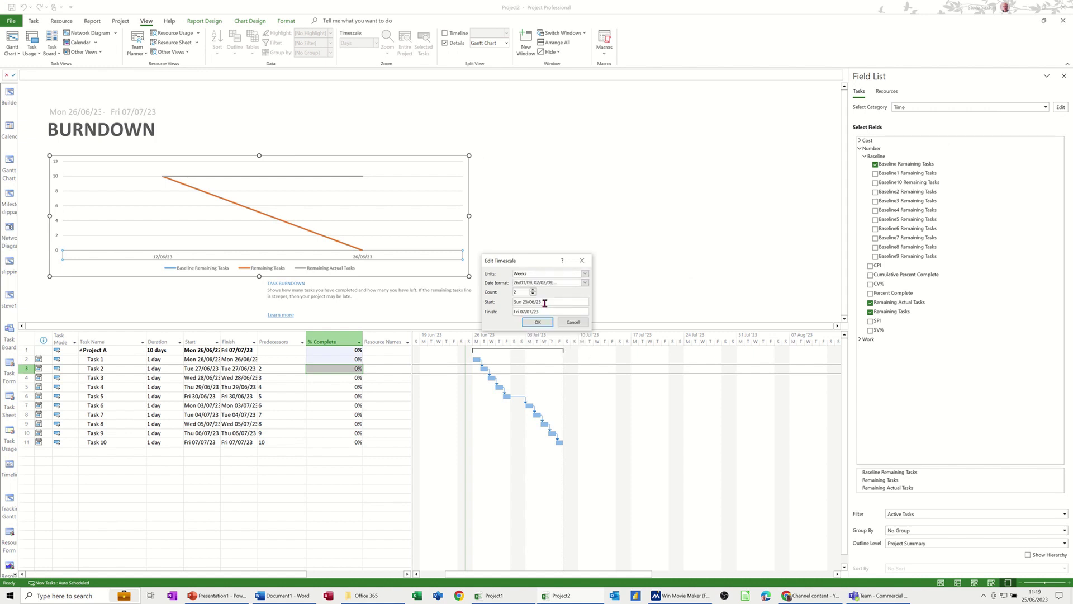
{"action": "left_click", "coordinate": [533, 295]}
{"action": "left_click", "coordinate": [537, 322]}
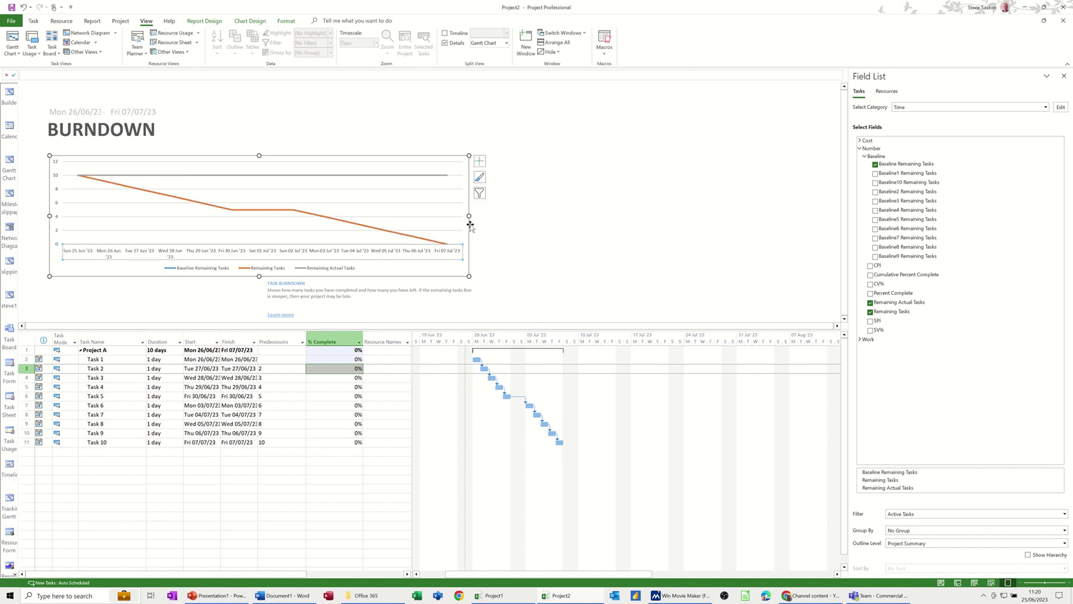
{"action": "left_click_drag", "start_coordinate": [469, 216], "coordinate": [652, 216]}
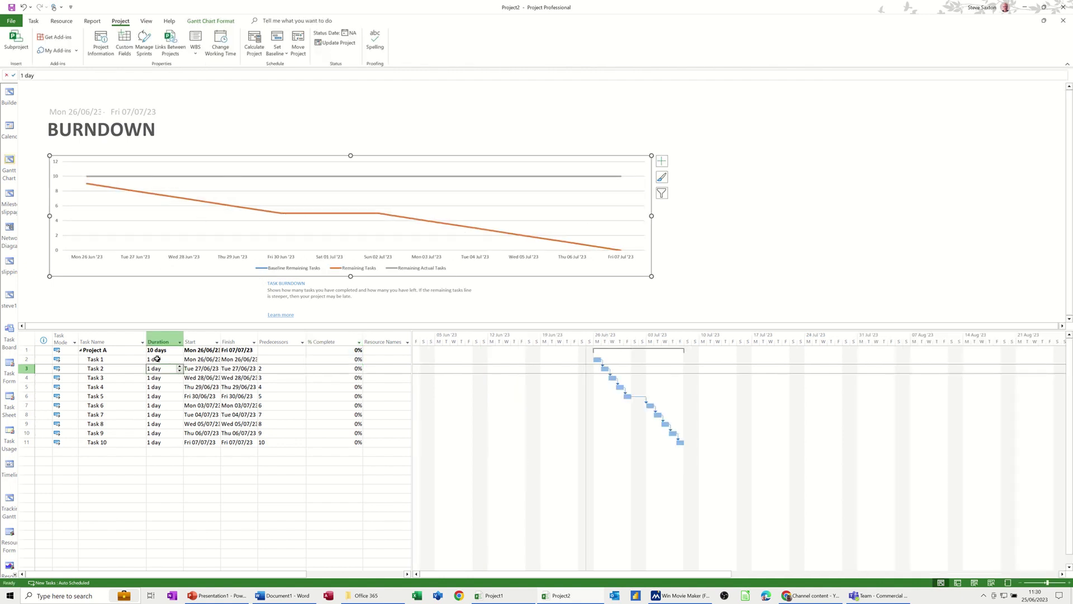
Change the durations of Task 1, Task 2 and Task 3 to 2 days each, accepting the Planning Wizard.
{"action": "left_click", "coordinate": [156, 359]}
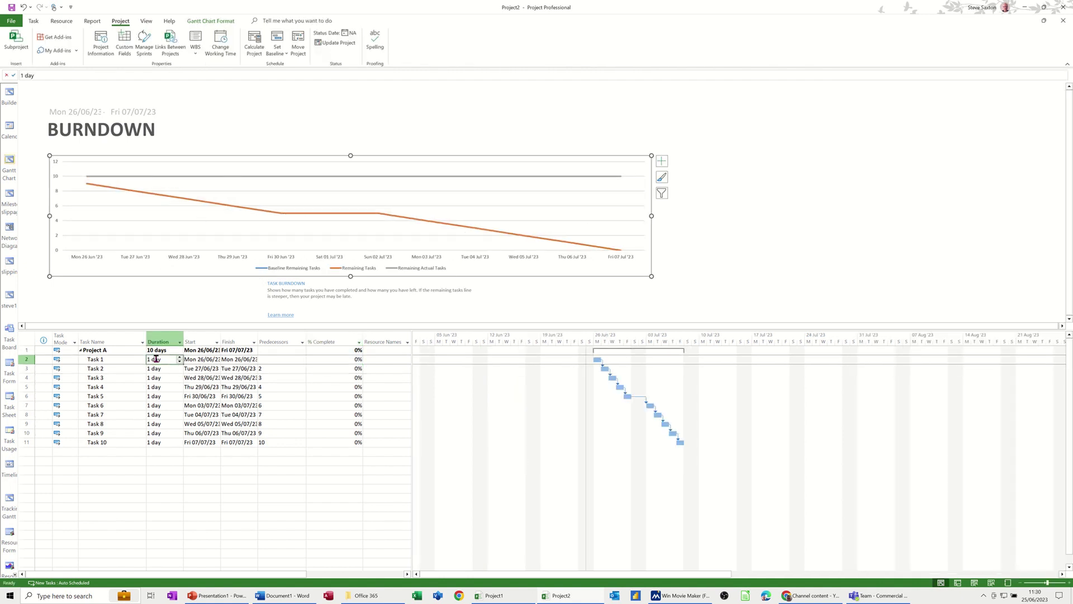
{"action": "type", "text": "2"}
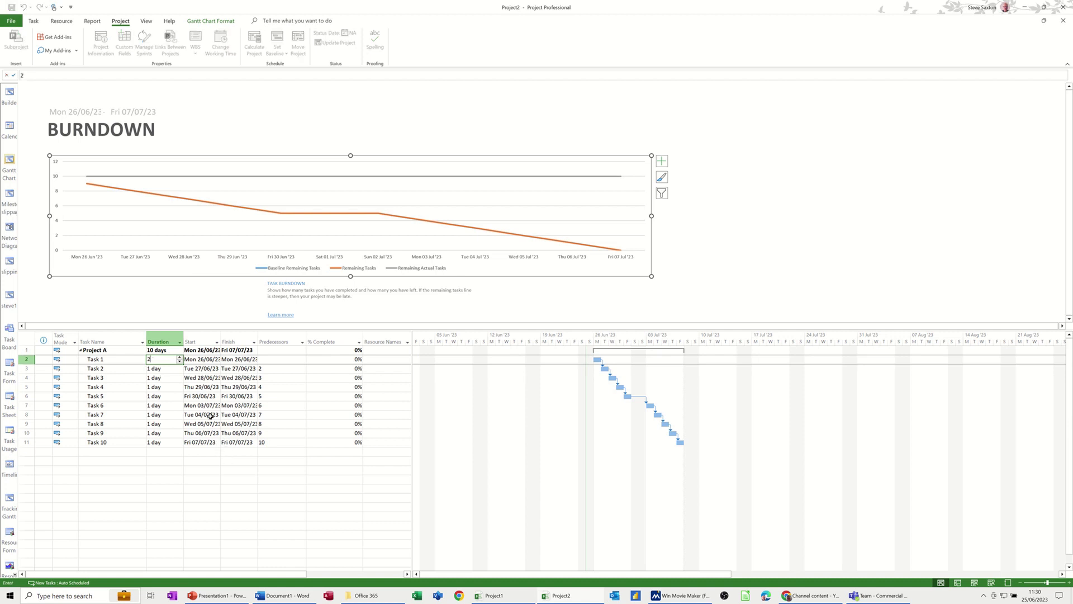
{"action": "left_click", "coordinate": [171, 379]}
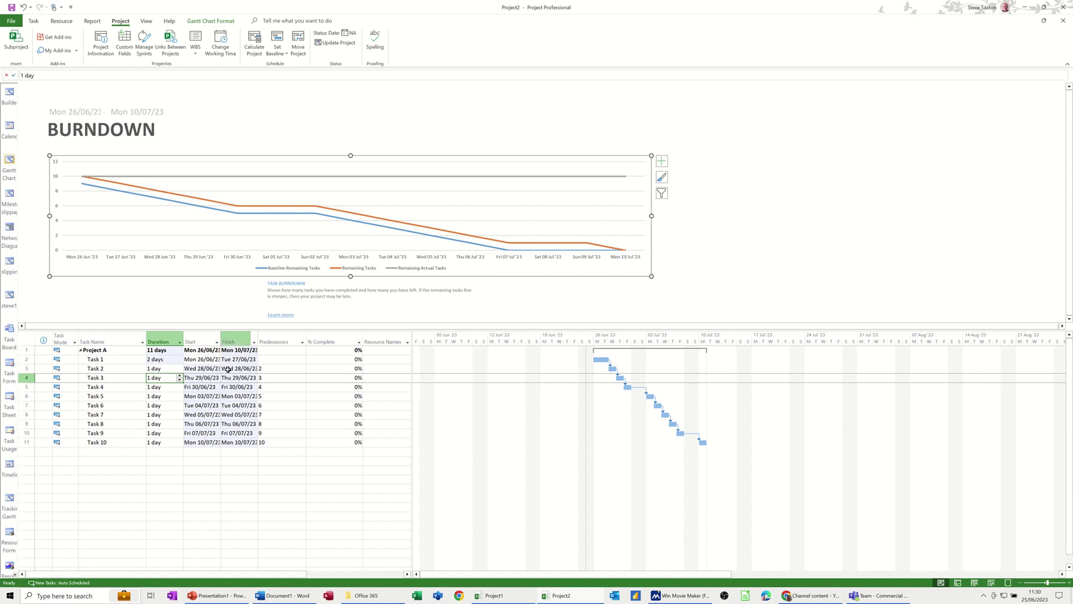
{"action": "key", "text": "Up"}
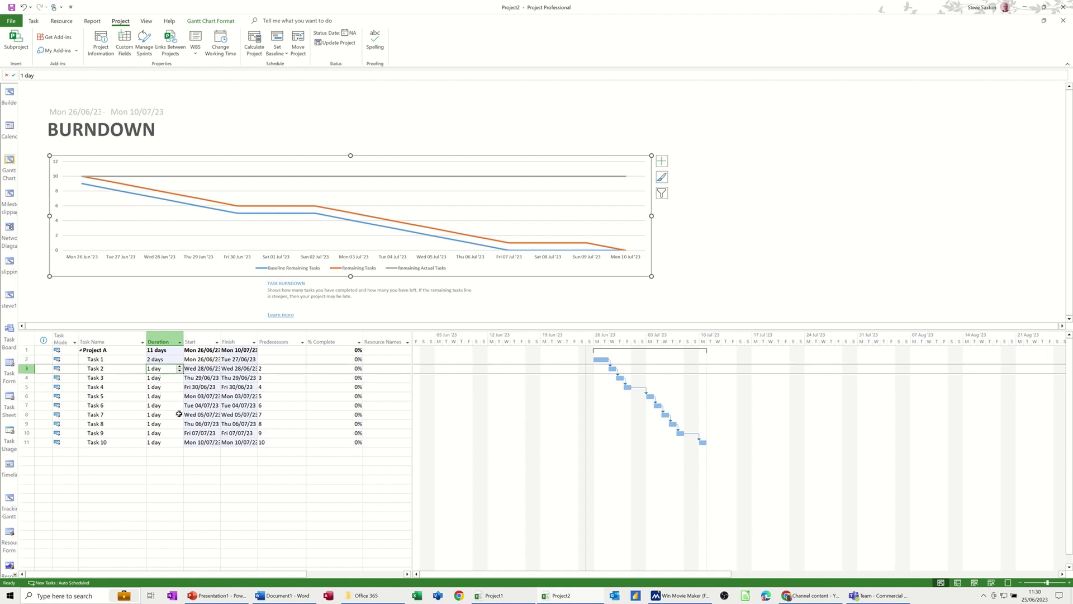
{"action": "type", "text": "2"}
{"action": "key", "text": "Return"}
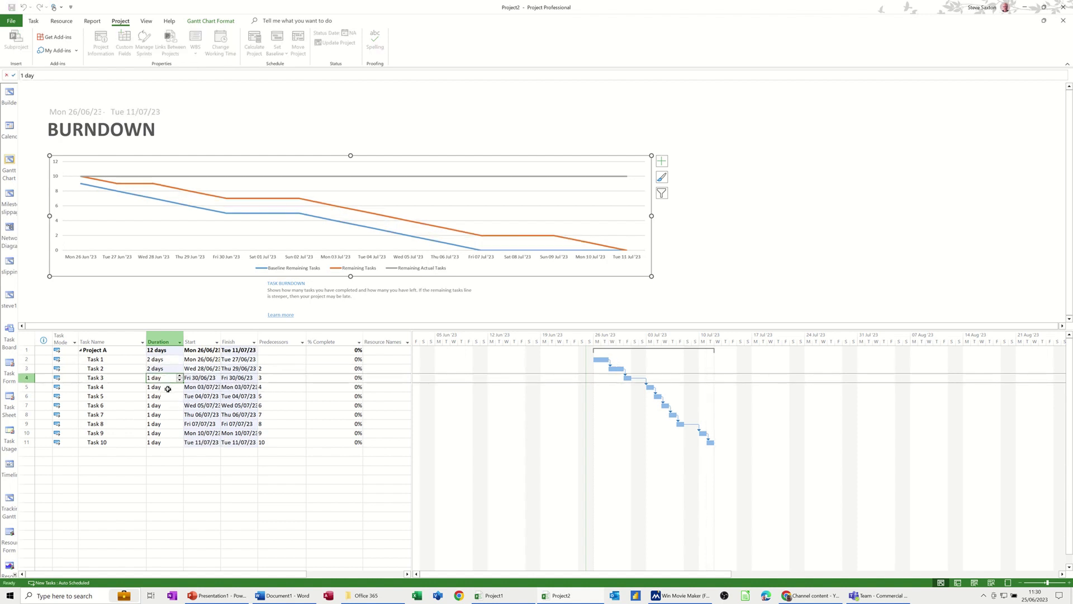
{"action": "type", "text": "2"}
{"action": "key", "text": "Return"}
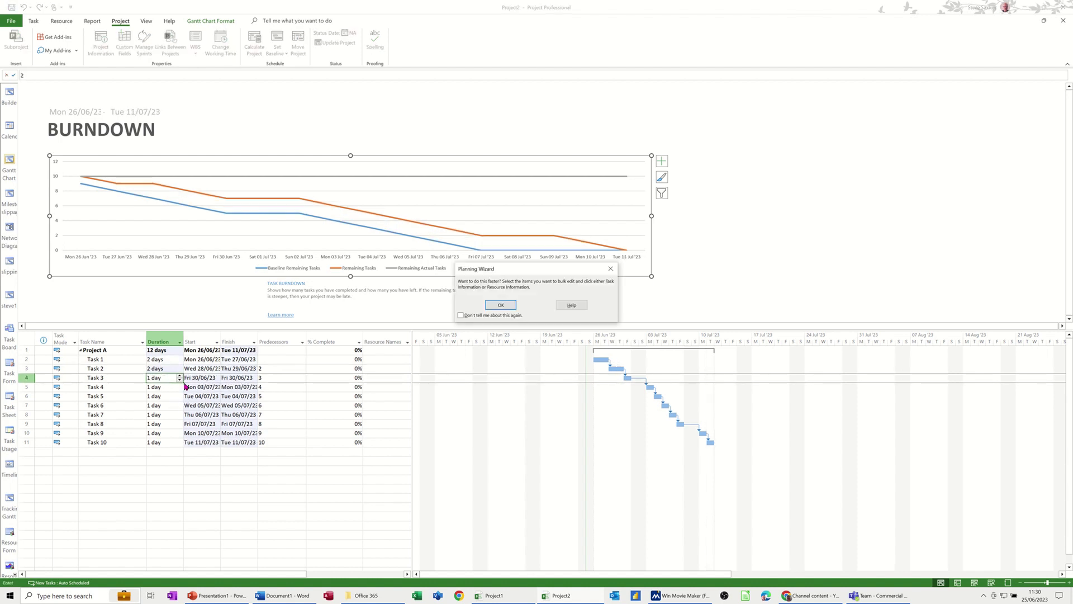
{"action": "left_click", "coordinate": [495, 305]}
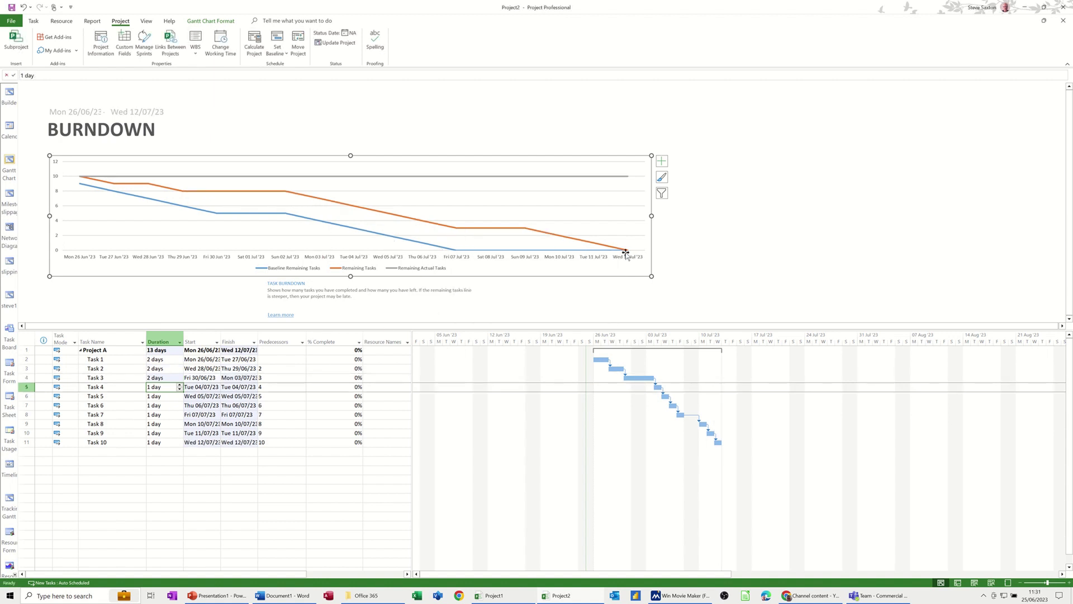
{"action": "left_click", "coordinate": [336, 359]}
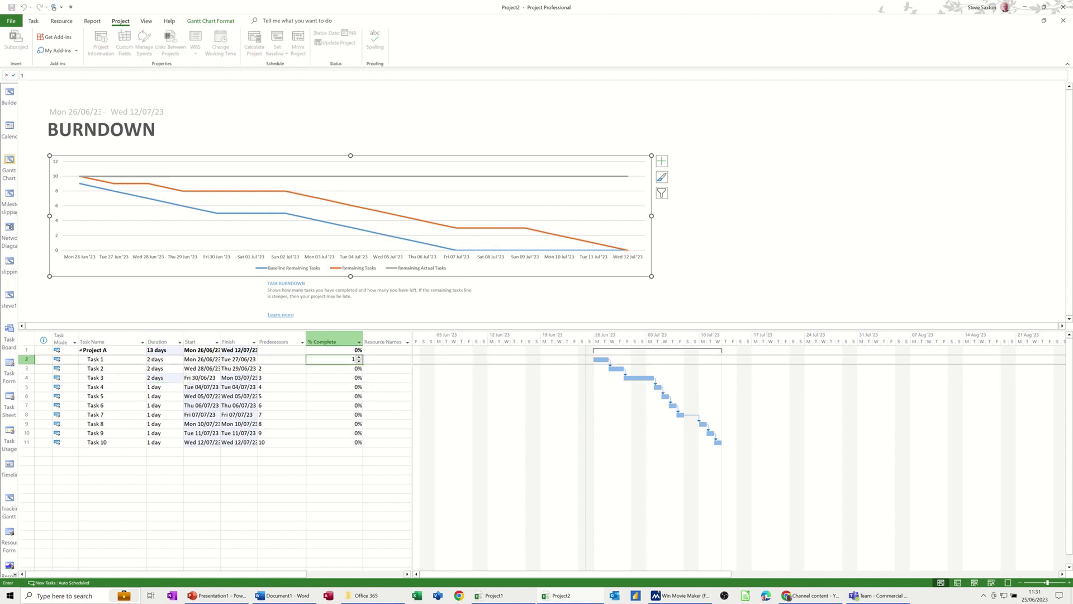
Mark Tasks 1, 2 and 3 as 100% complete, confirming the Planning Wizard tip.
{"action": "key", "text": "Return"}
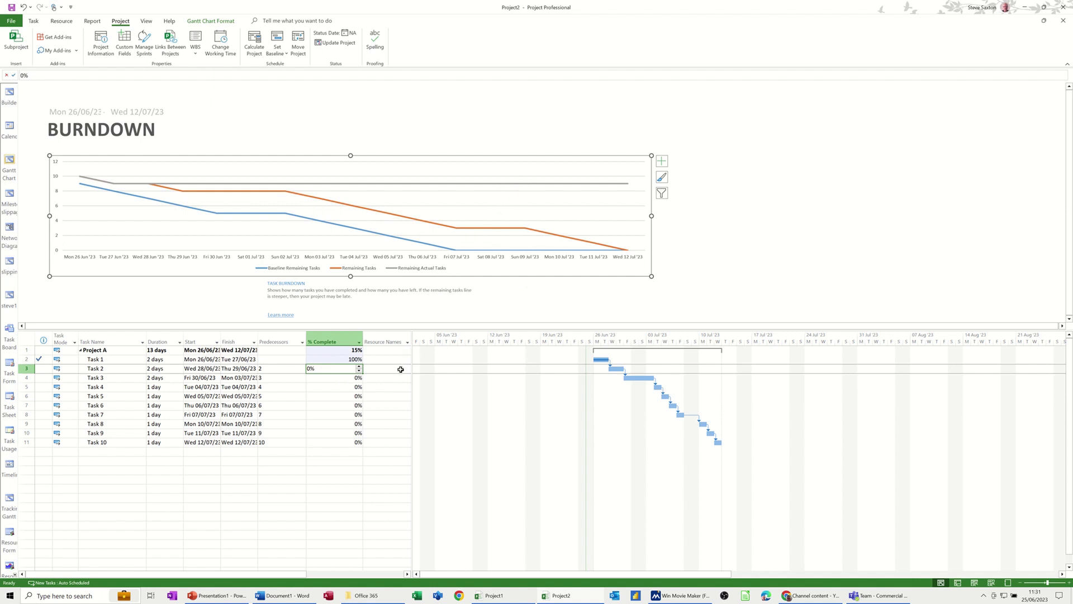
{"action": "type", "text": "100"}
{"action": "key", "text": "Return"}
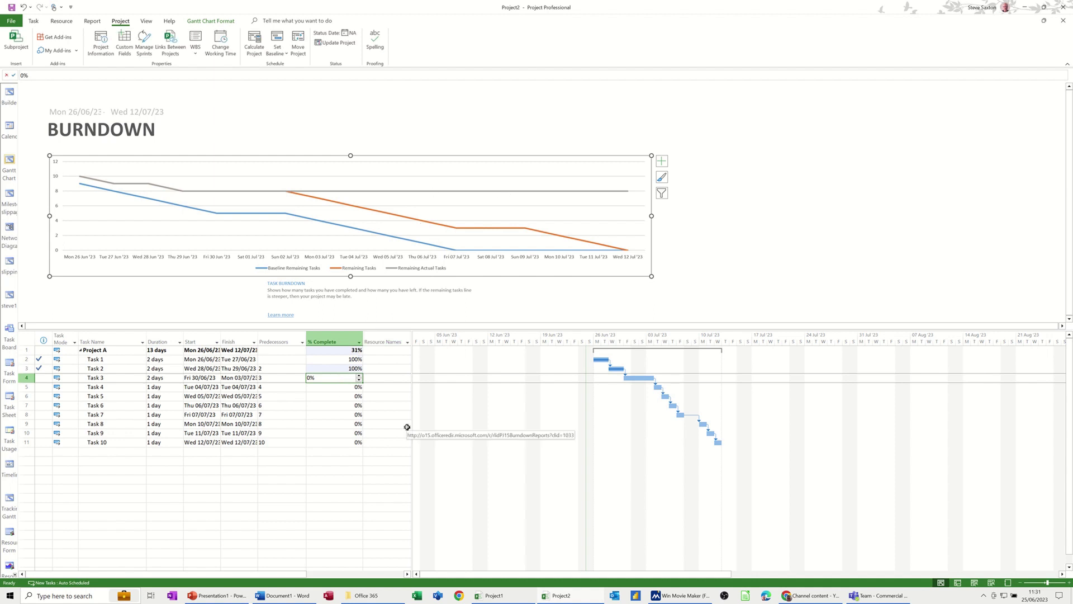
{"action": "type", "text": "100"}
{"action": "key", "text": "Return"}
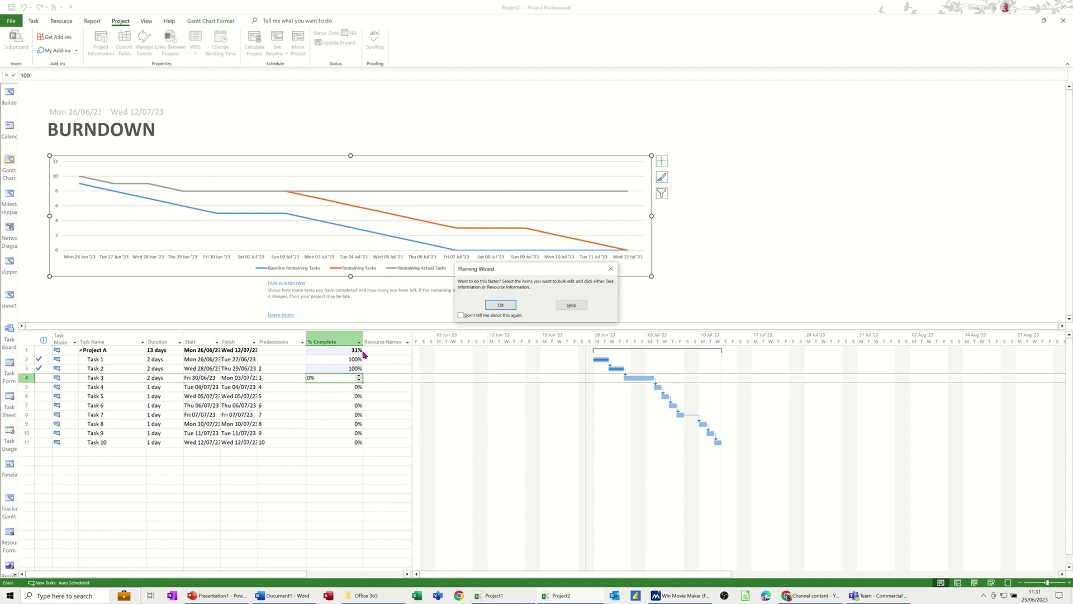
{"action": "left_click", "coordinate": [492, 305]}
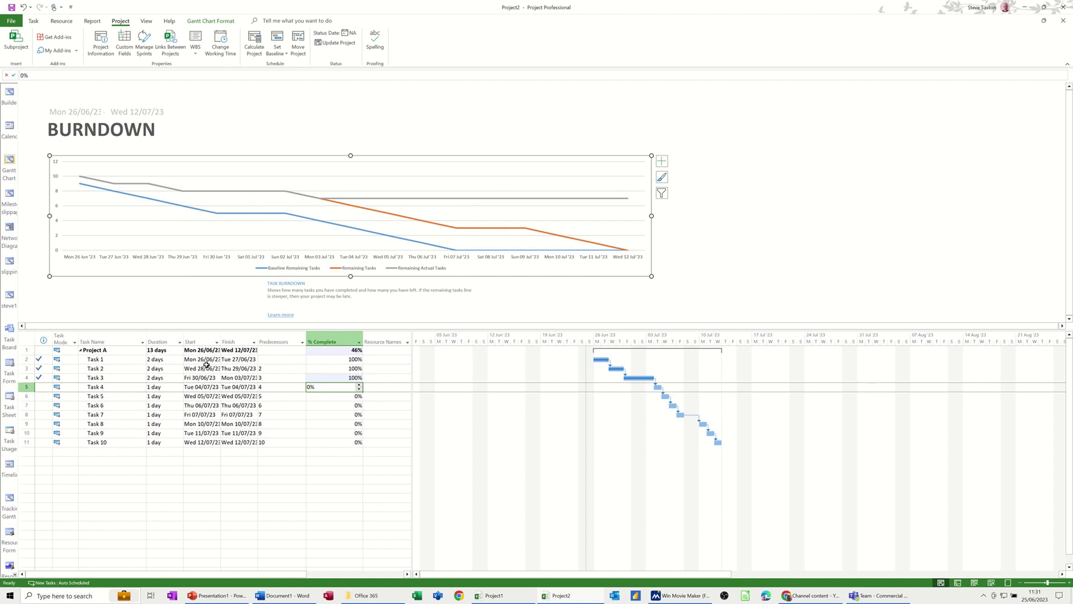
{"action": "left_click", "coordinate": [159, 389]}
Set Task 4 and Task 6 durations to 3 days and Task 7 to 4 days.
{"action": "type", "text": "3"}
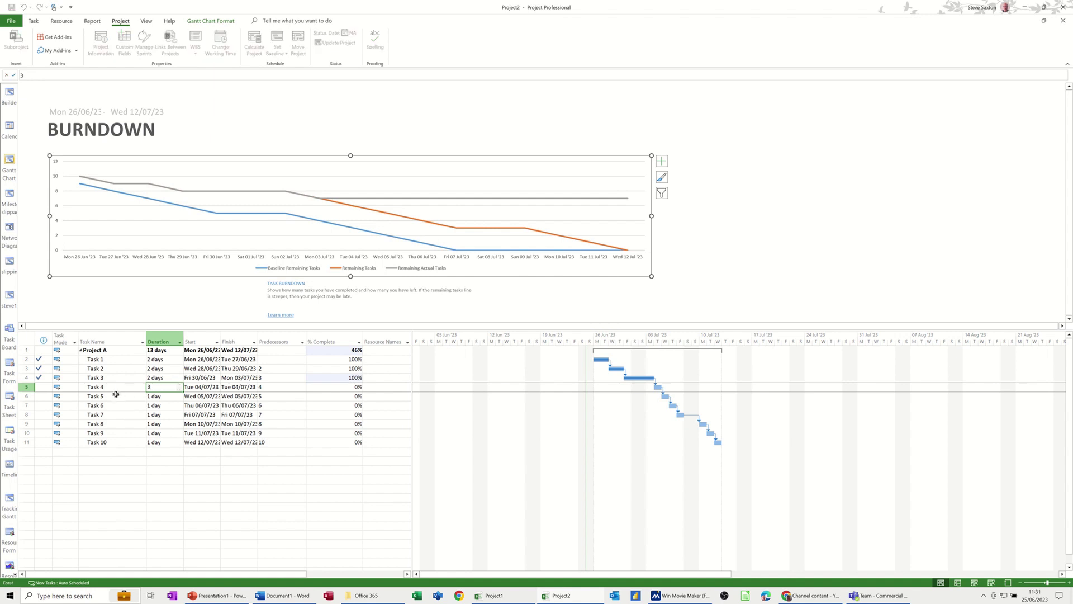
{"action": "left_click", "coordinate": [115, 394]}
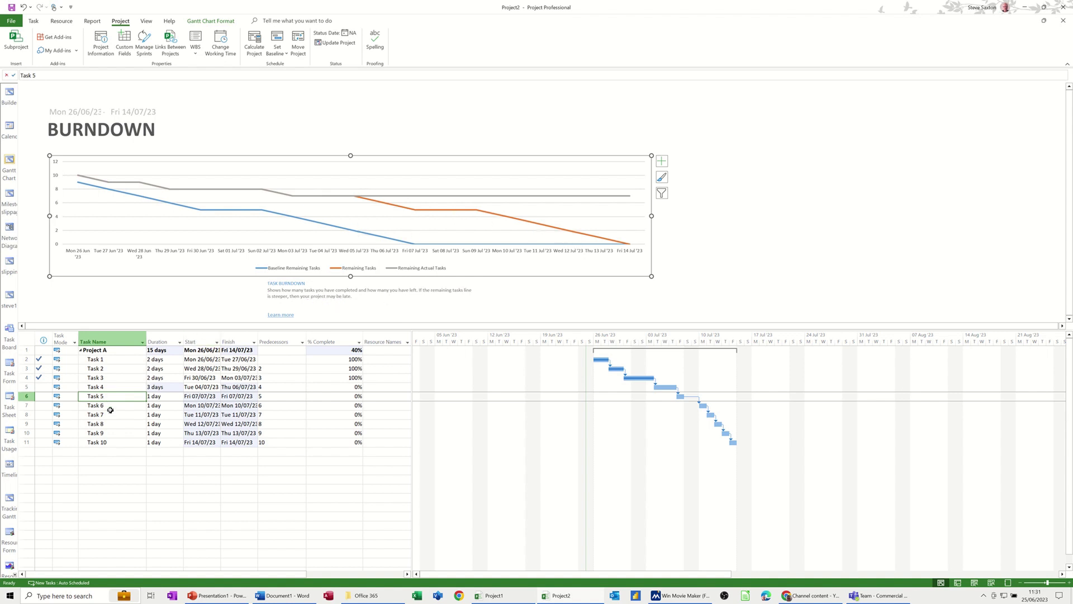
{"action": "left_click", "coordinate": [159, 398]}
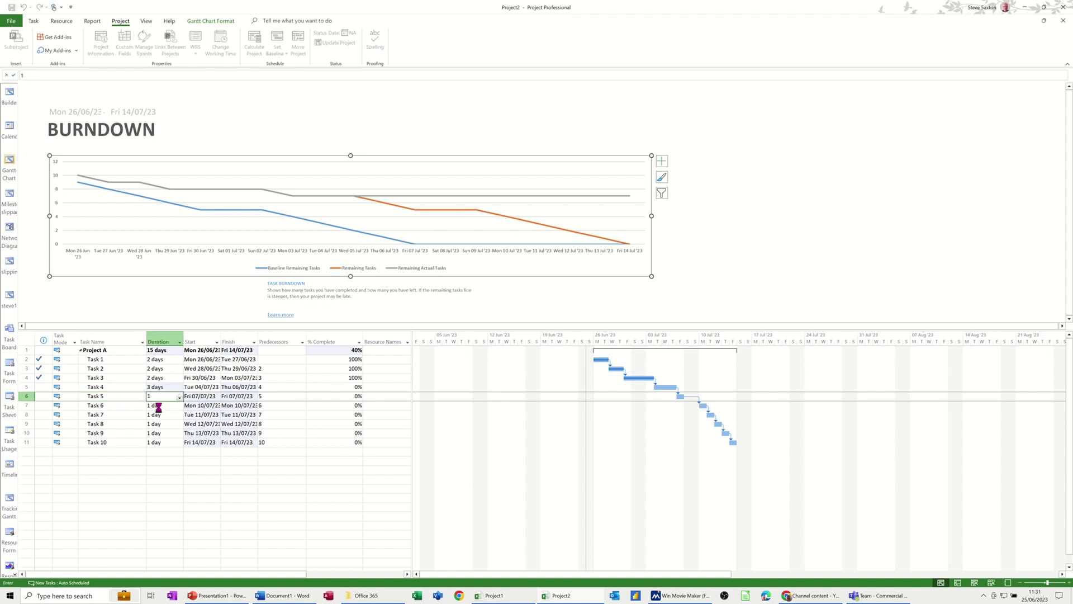
{"action": "left_click", "coordinate": [158, 407]}
{"action": "type", "text": "3"}
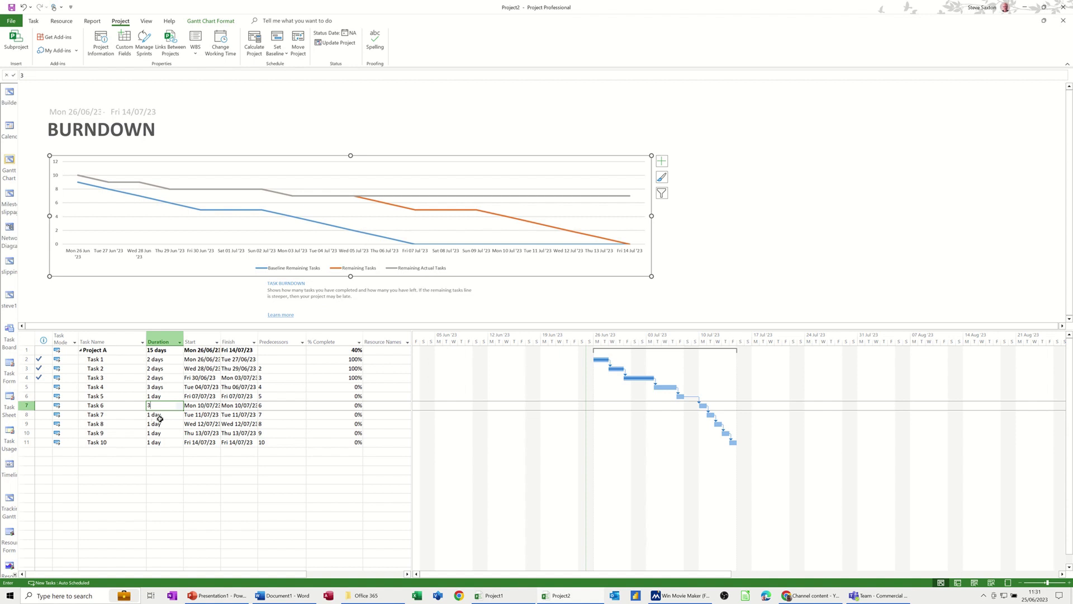
{"action": "key", "text": "Return"}
{"action": "type", "text": "4"}
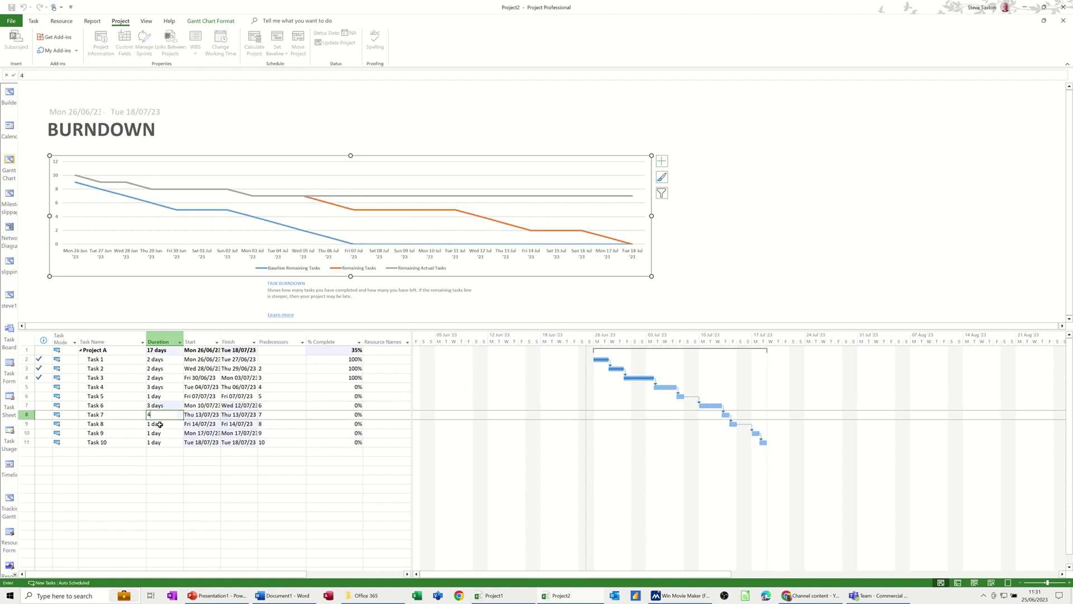
{"action": "key", "text": "Return"}
{"action": "left_click", "coordinate": [357, 387]}
Enter 100% complete for Task 4 and fill it down through Task 10.
{"action": "type", "text": "1"}
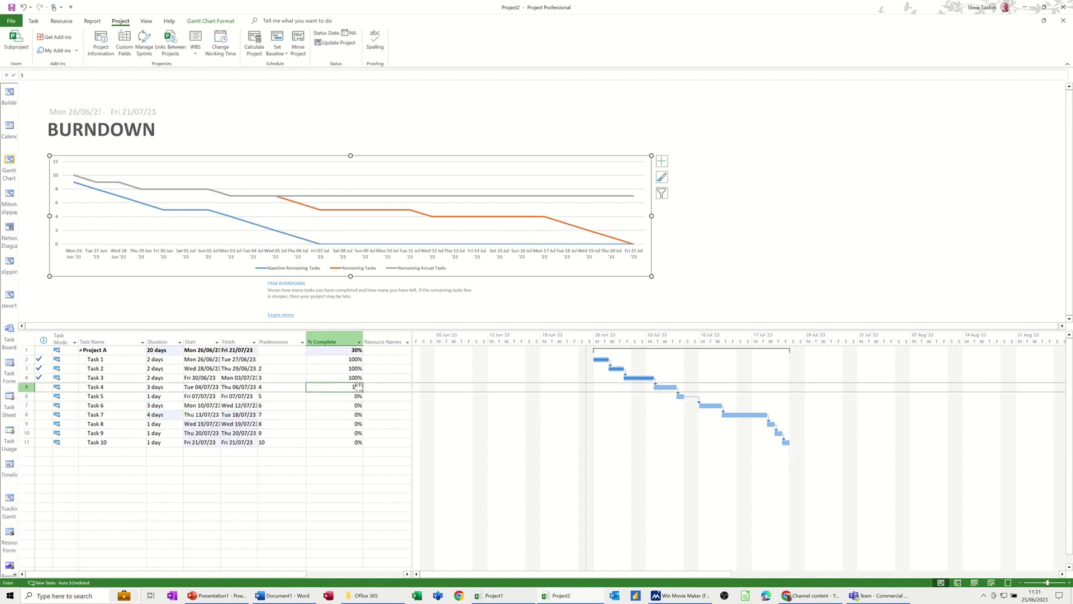
{"action": "type", "text": "00"}
{"action": "key", "text": "Return"}
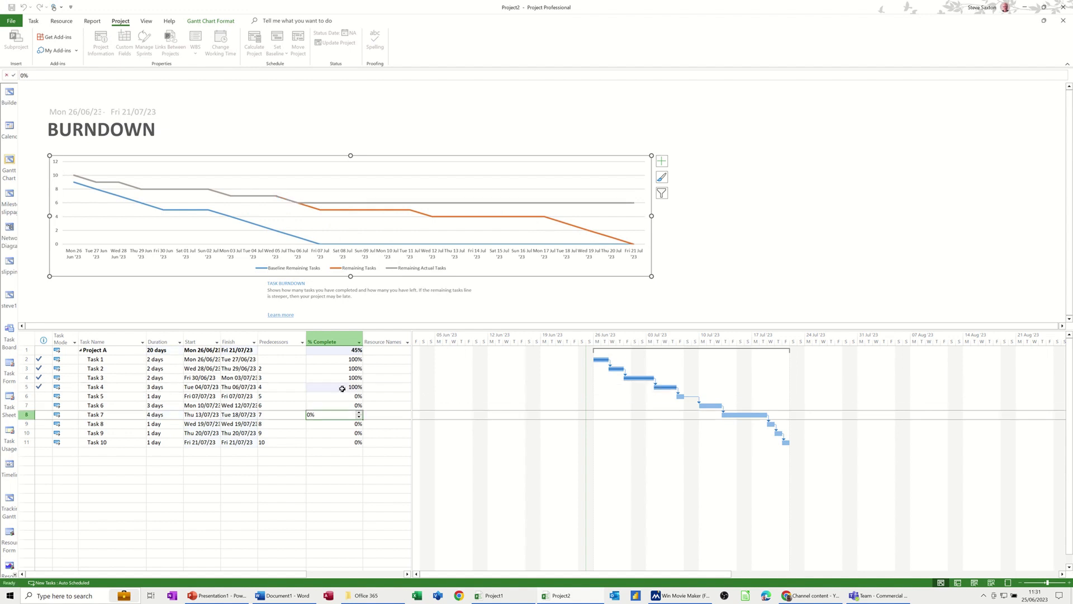
{"action": "left_click", "coordinate": [362, 387]}
{"action": "left_click_drag", "start_coordinate": [363, 391], "coordinate": [359, 418]}
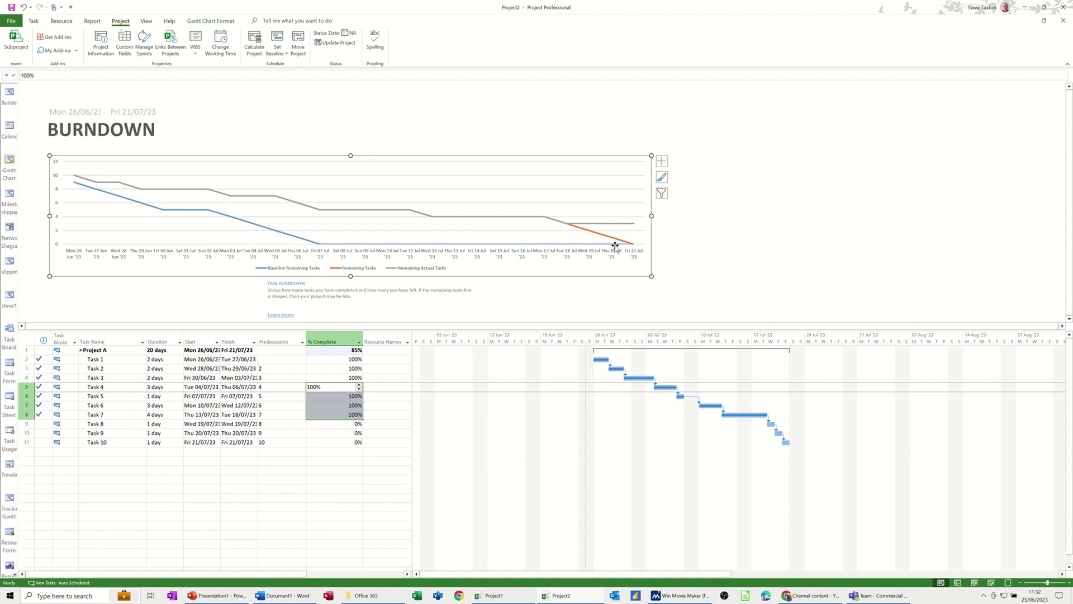
{"action": "left_click", "coordinate": [327, 423]}
{"action": "left_click", "coordinate": [344, 415]}
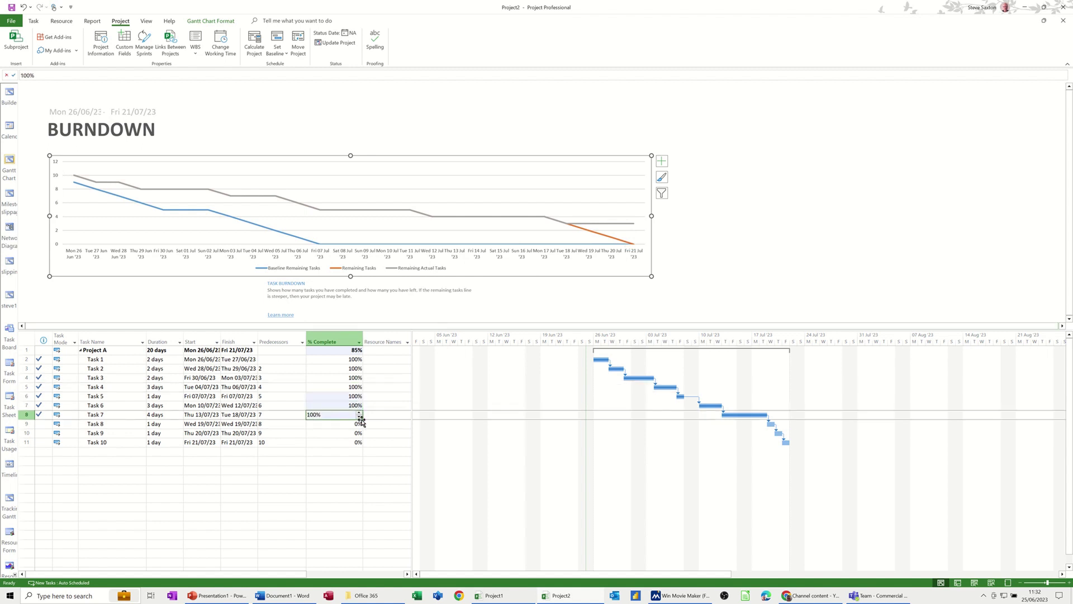
{"action": "left_click_drag", "start_coordinate": [362, 419], "coordinate": [361, 444]}
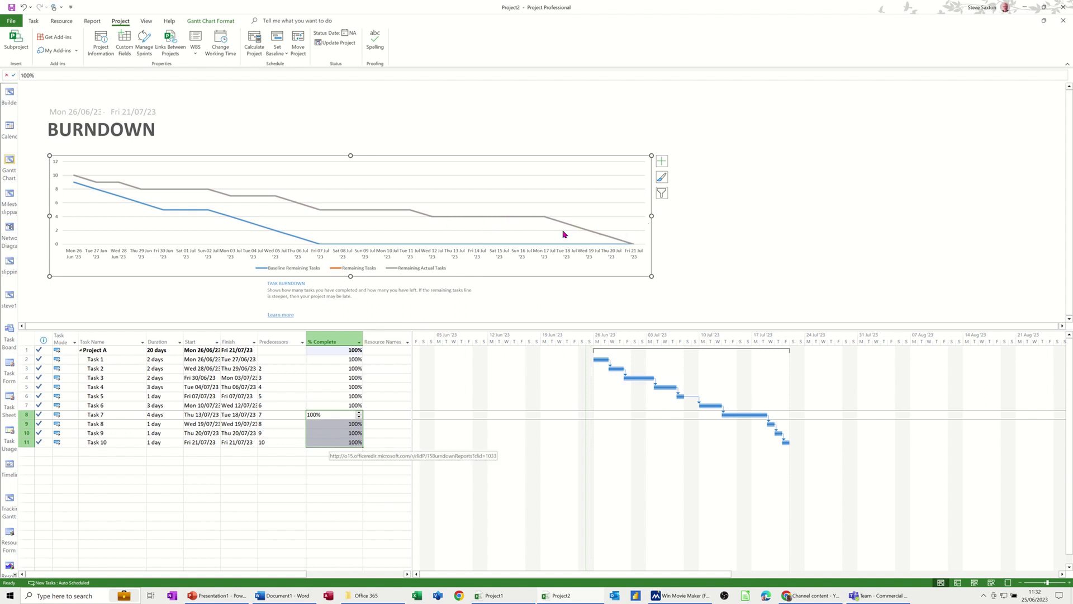
{"action": "left_click", "coordinate": [329, 423]}
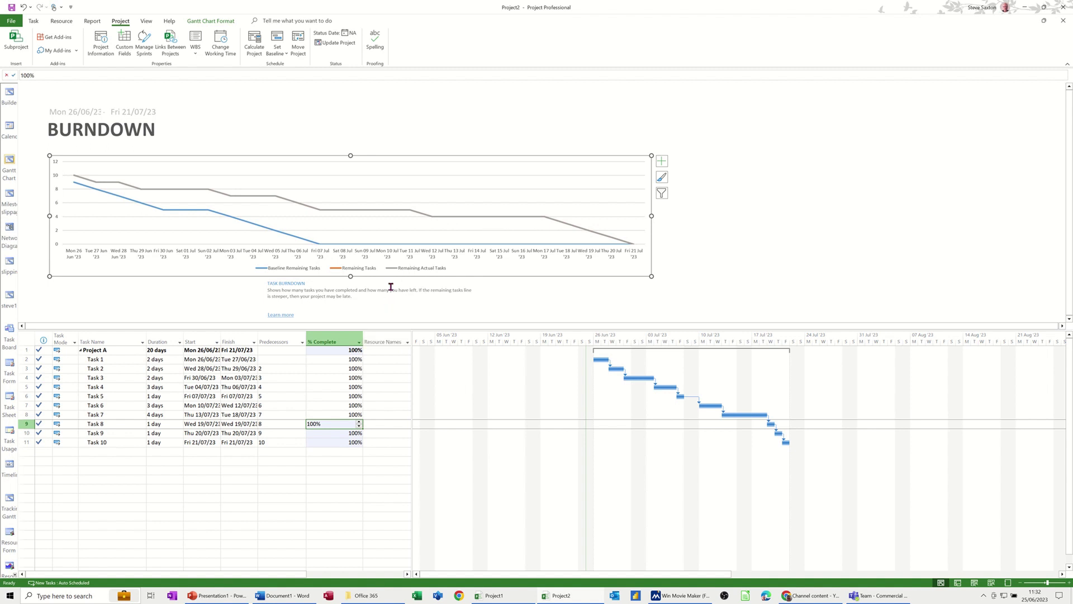
{"action": "left_click", "coordinate": [257, 414]}
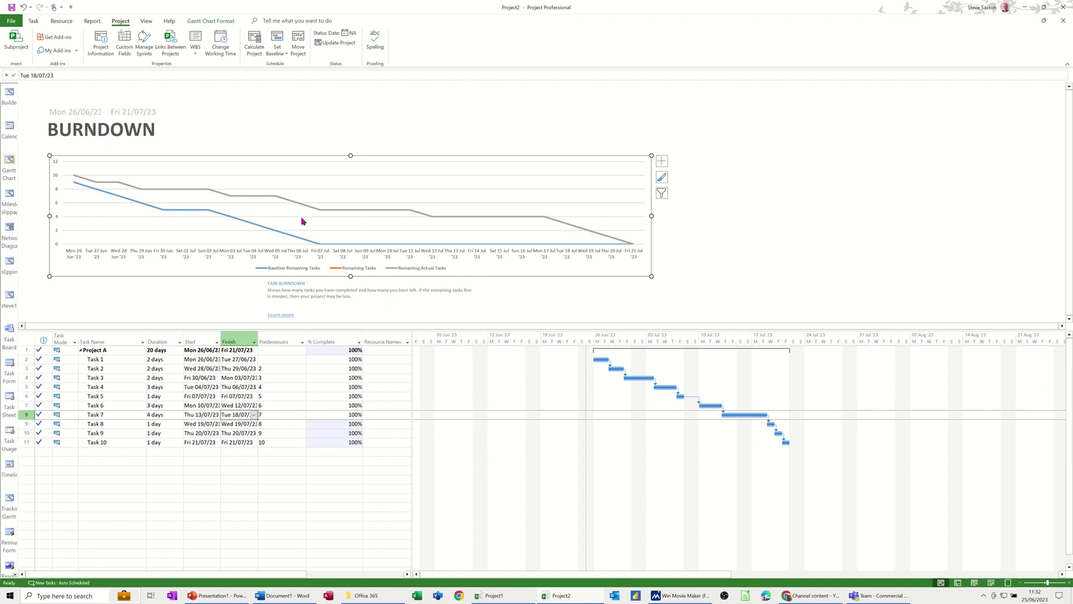